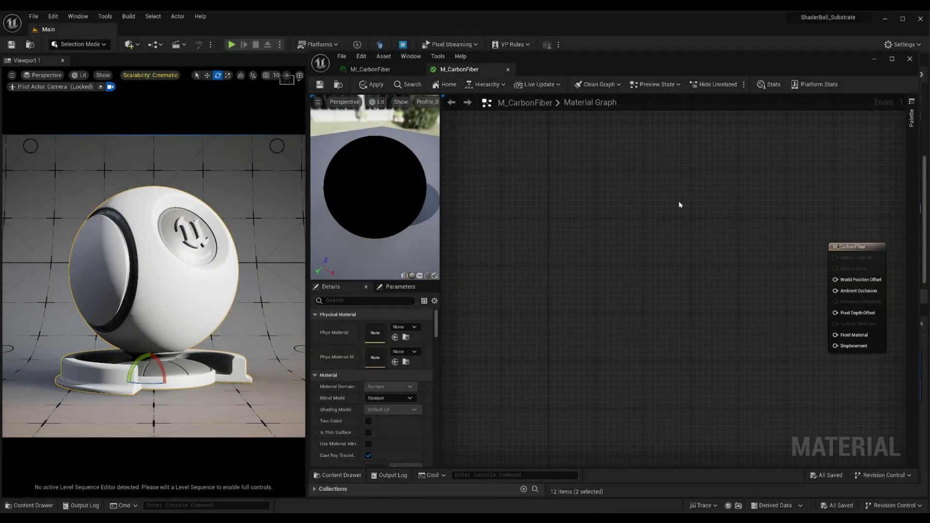
- Add a Substrate Slab BSDF node and connect it to M_CarbonFiber's Front Material
right_click(679, 205)
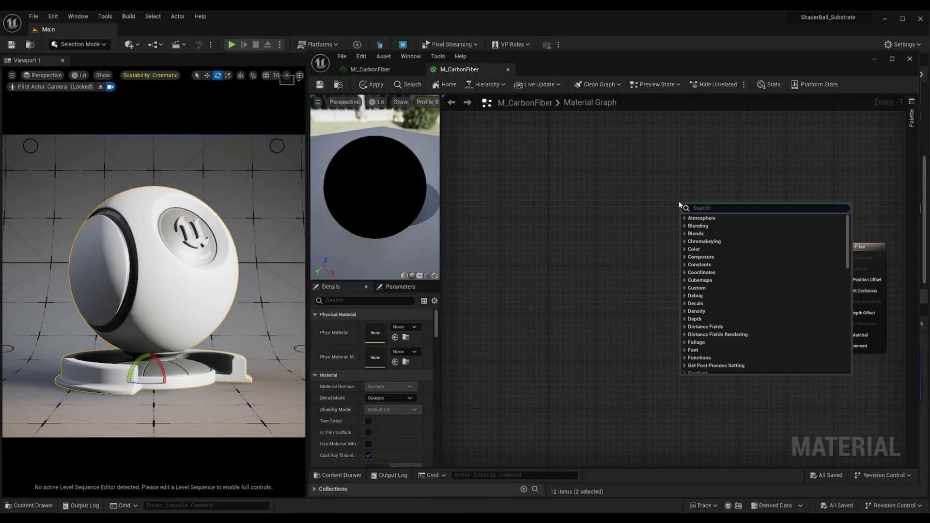
text(slab)
key(Return)
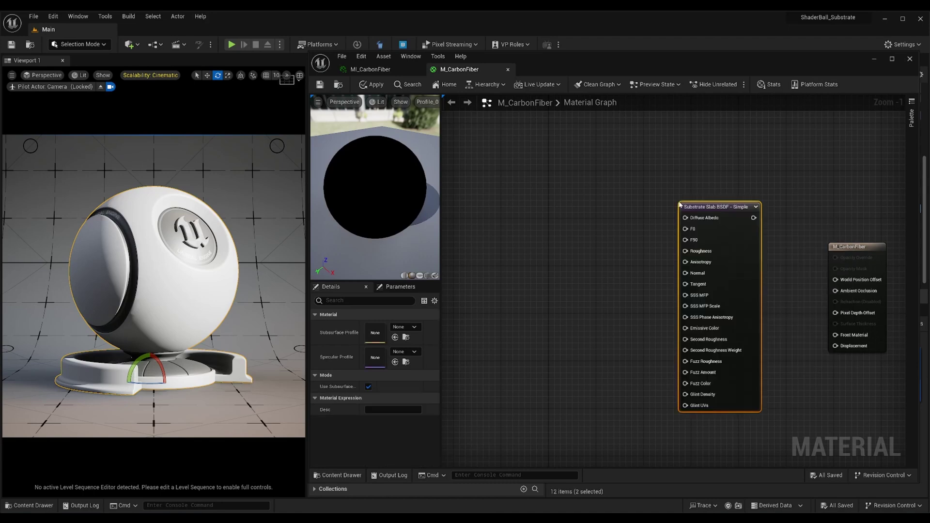
drag(752, 217, 834, 335)
right_drag(636, 298, 804, 289)
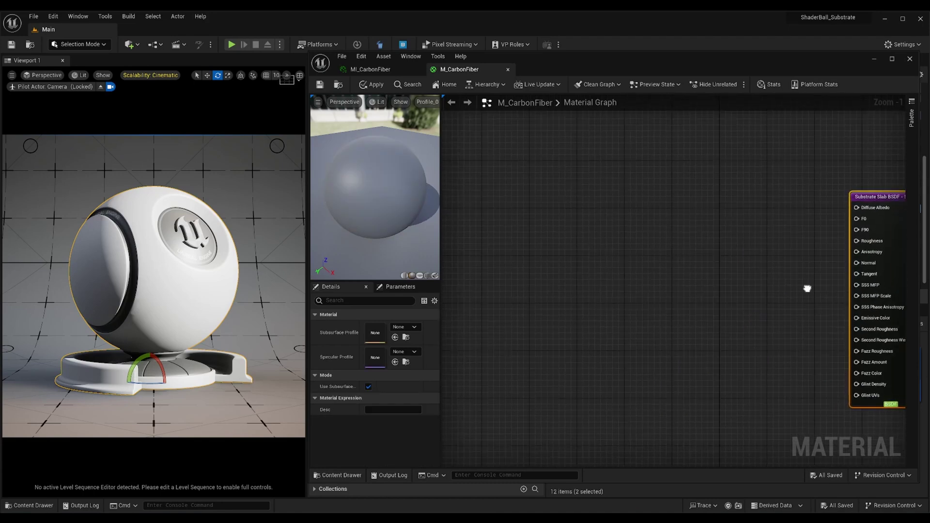
click(747, 301)
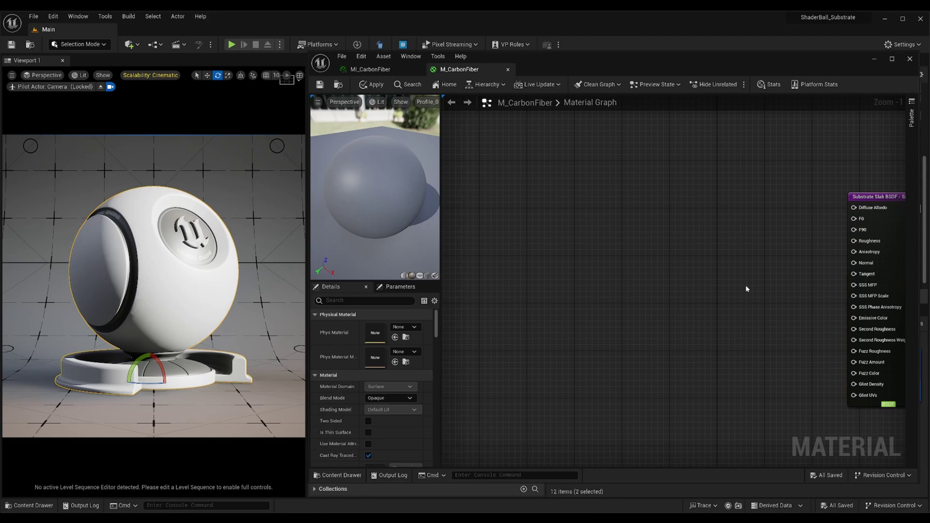
- Wire a black constant into Diffuse Albedo and a 0.446 grey constant into F0
click(722, 132)
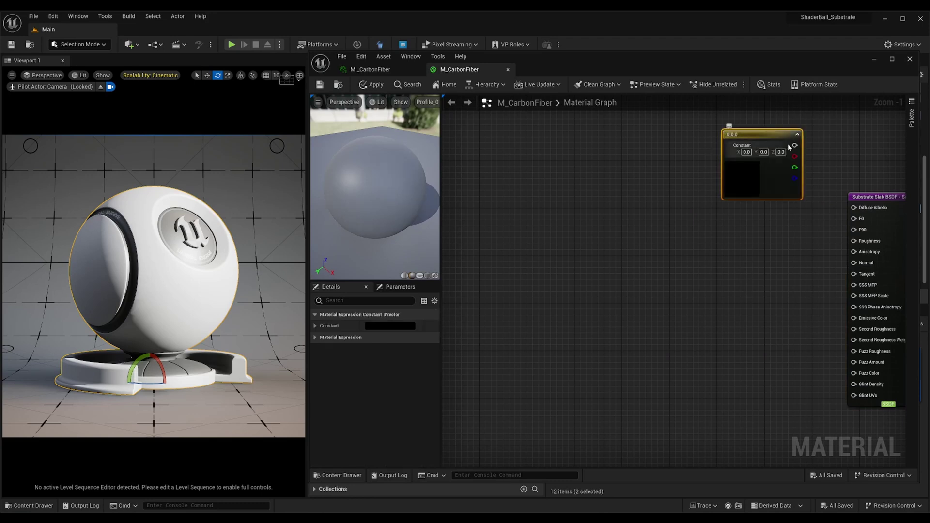
drag(800, 158, 851, 208)
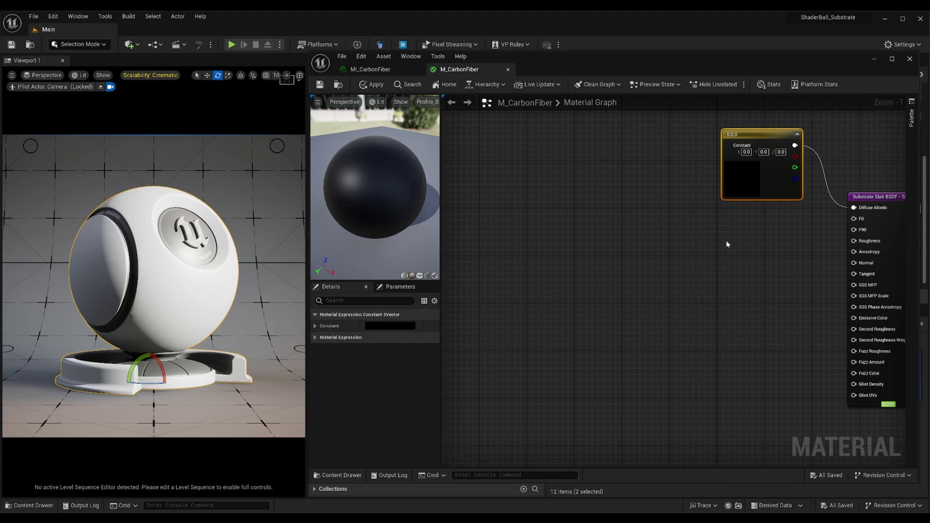
click(723, 217)
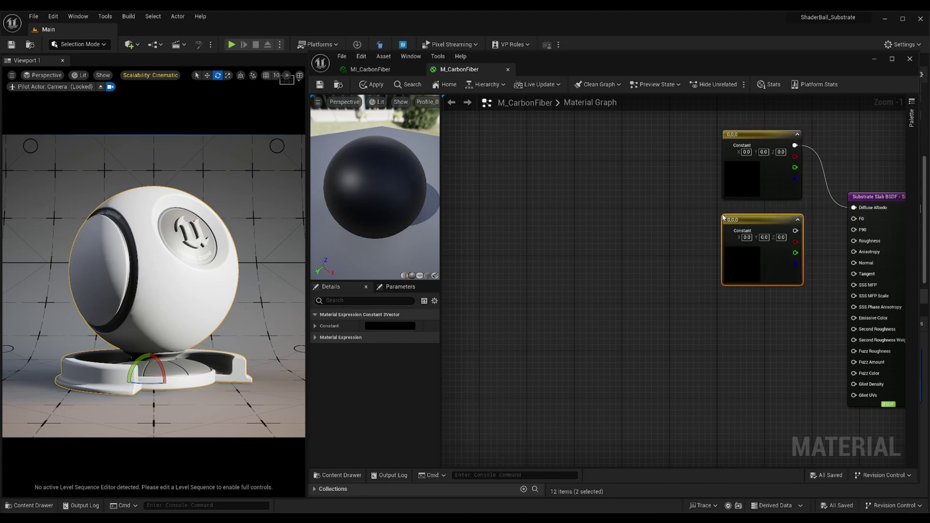
click(408, 329)
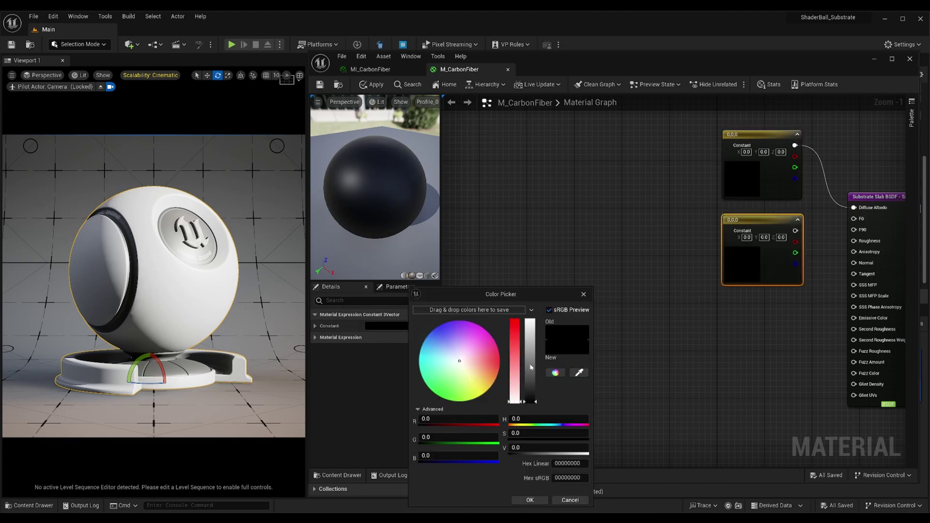
click(530, 367)
click(530, 499)
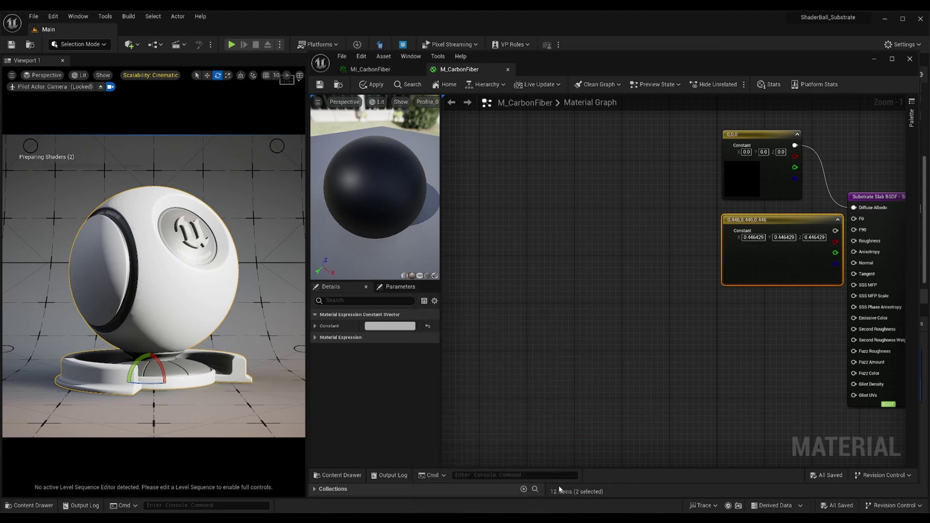
mouse_move(834, 231)
mouse_down()
mouse_move(853, 218)
mouse_move(656, 208)
mouse_up()
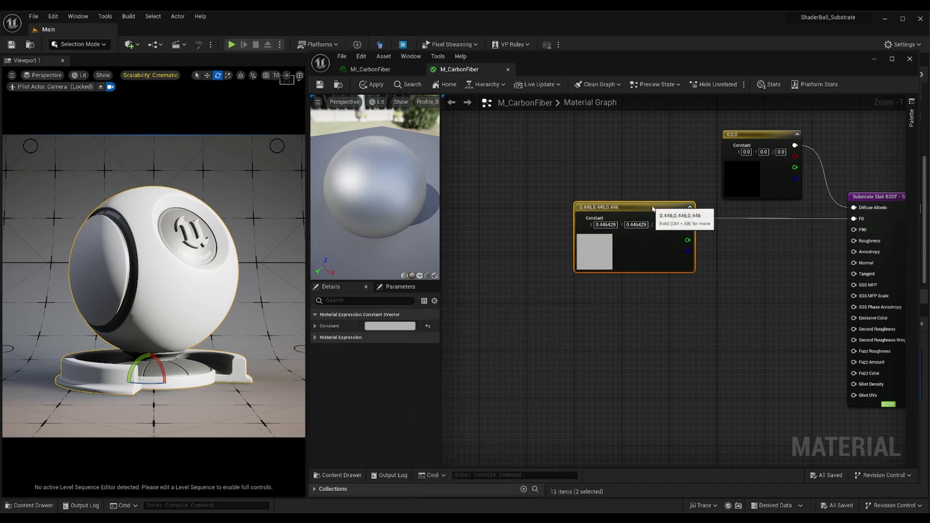
click(729, 275)
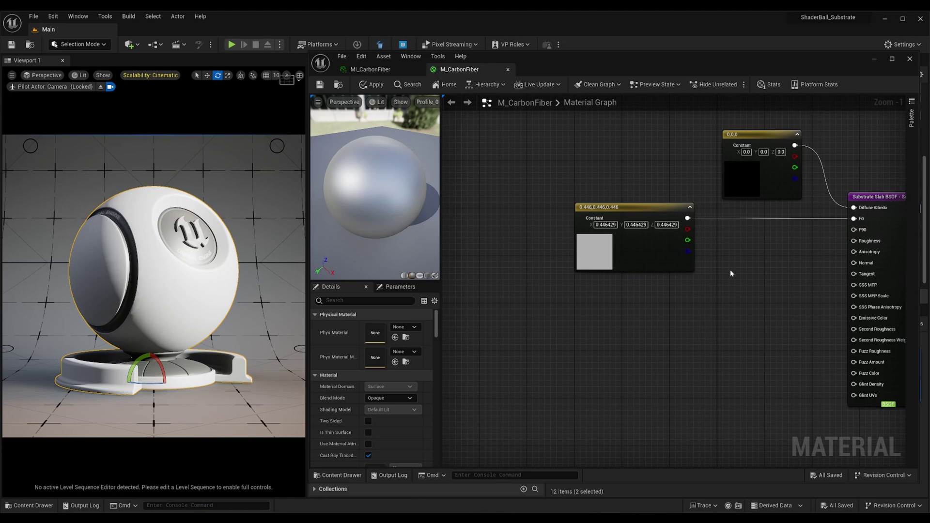
- Add a 0.5 constant and connect it to the slab's Roughness
click(733, 255)
drag(775, 269, 854, 241)
text(0.5)
key(Return)
click(769, 301)
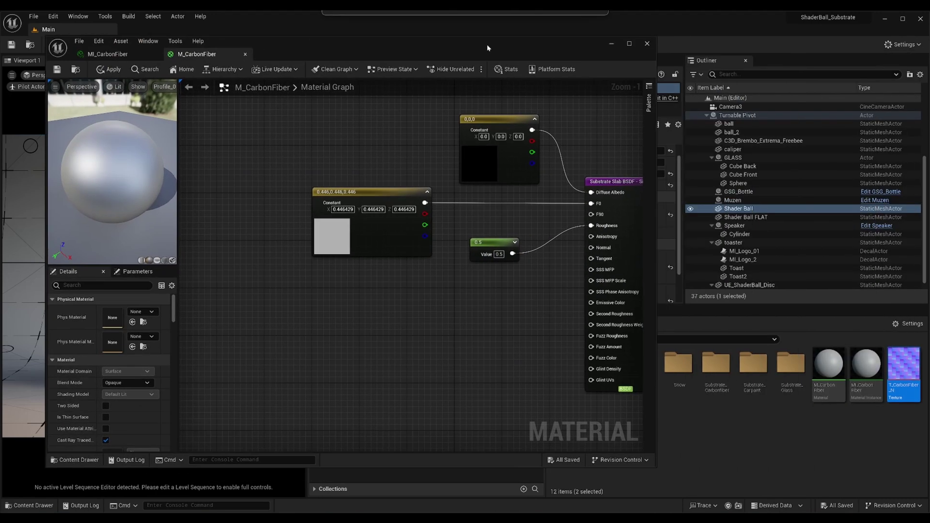
- Bring the carbon fiber and T_CarbonFiber_N textures into the graph, stacked vertically on the left
drag(750, 63, 379, 65)
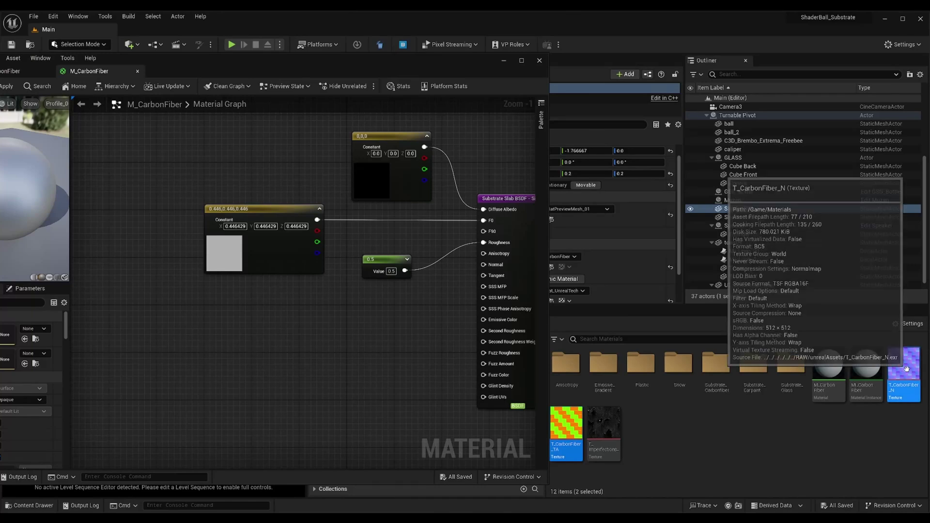
drag(903, 368, 313, 319)
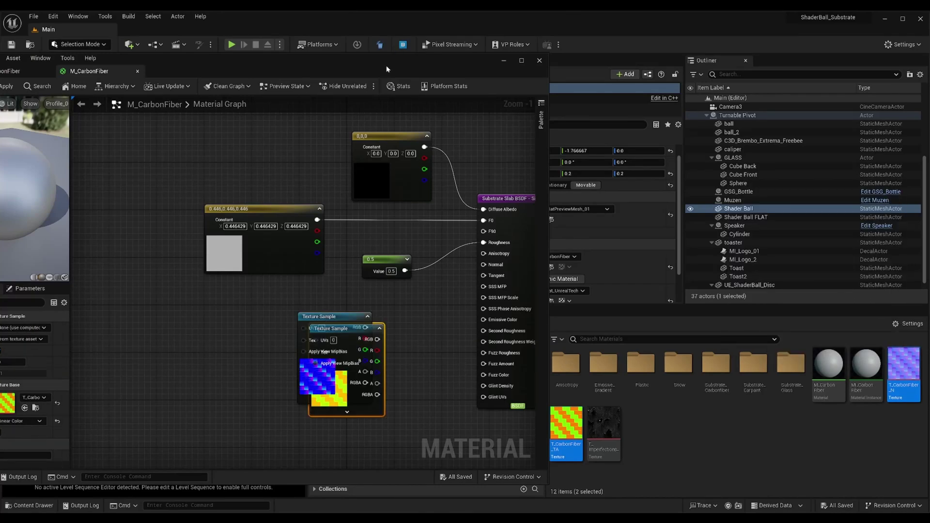
drag(386, 68, 752, 71)
drag(710, 324, 731, 432)
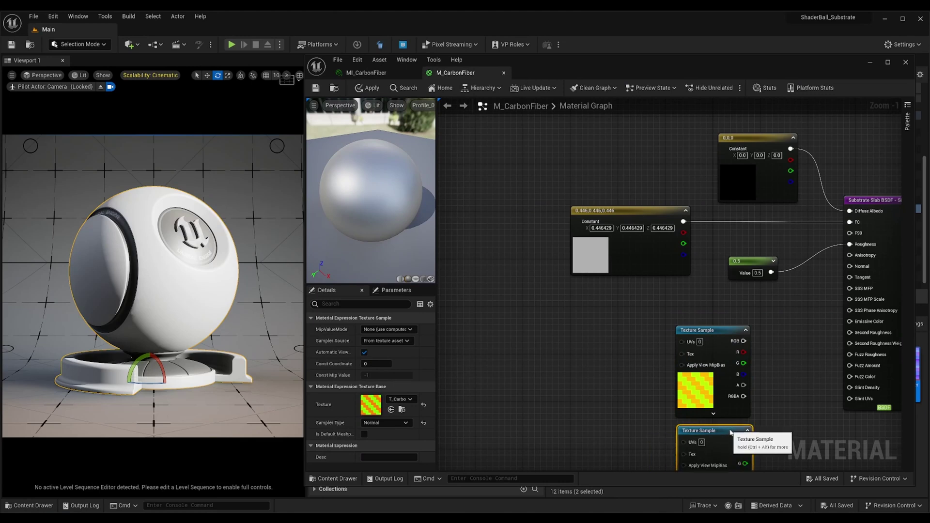
right_drag(772, 397, 765, 304)
drag(766, 274, 679, 367)
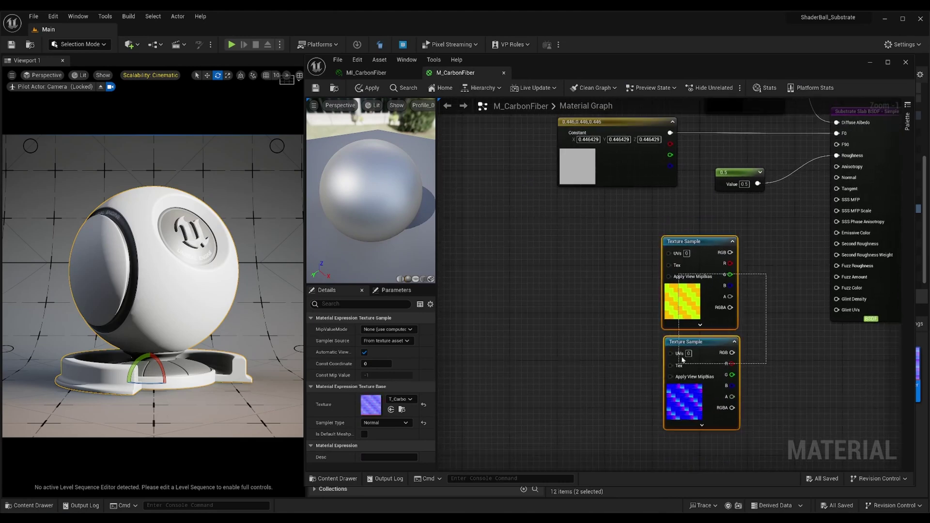
drag(706, 242, 643, 259)
click(702, 328)
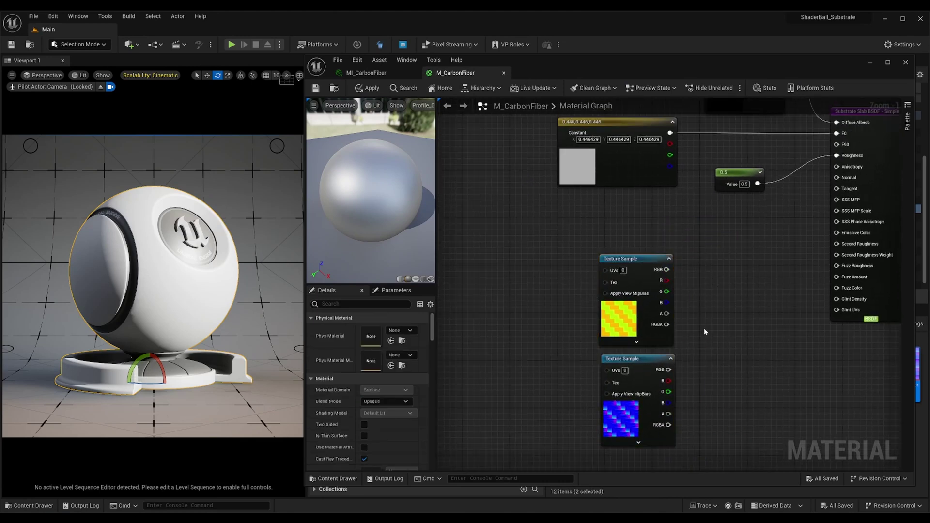
right_drag(702, 327, 719, 329)
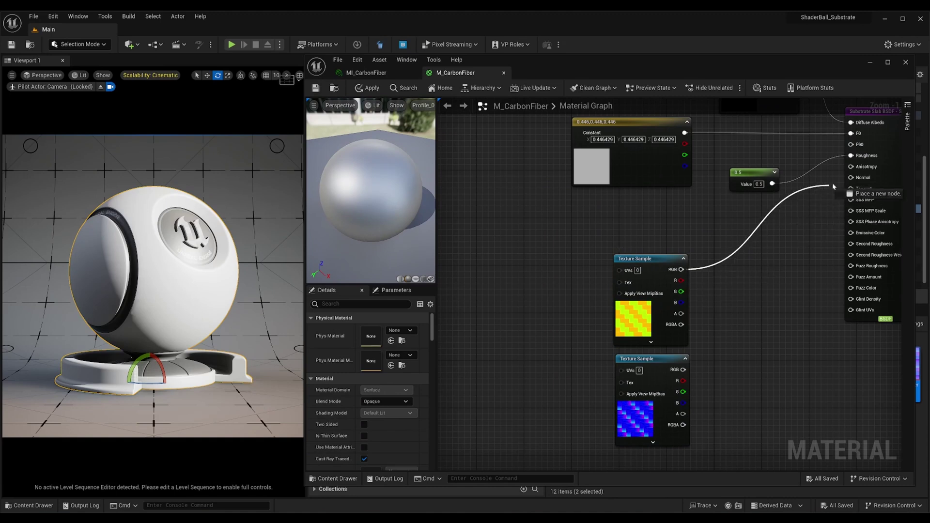
- Feed the carbon texture into Anisotropy and the normal map through FlattenNormal into Normal
drag(680, 269, 850, 166)
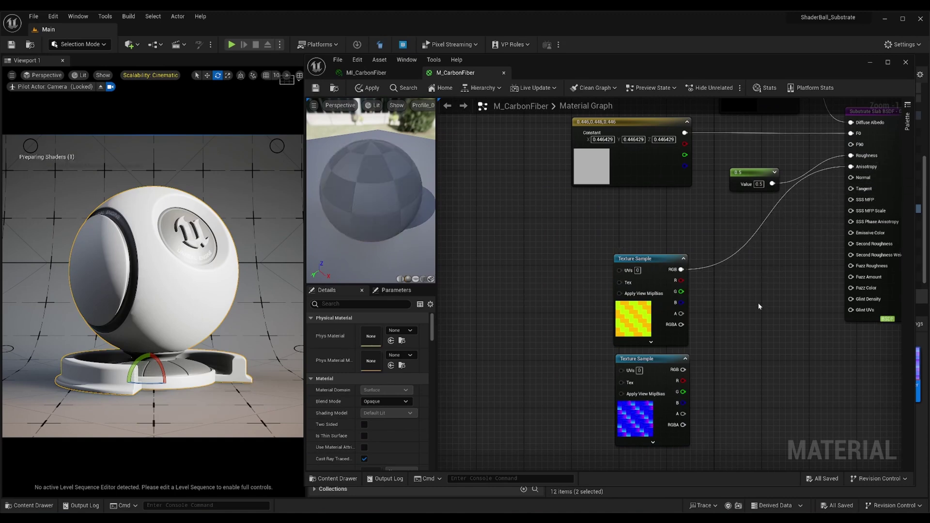
drag(683, 369, 726, 369)
text(flatte)
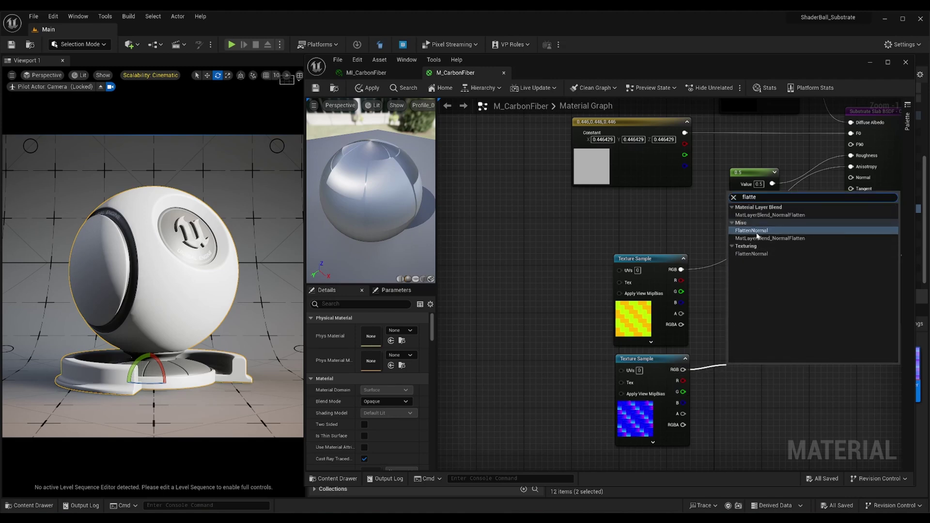
click(755, 231)
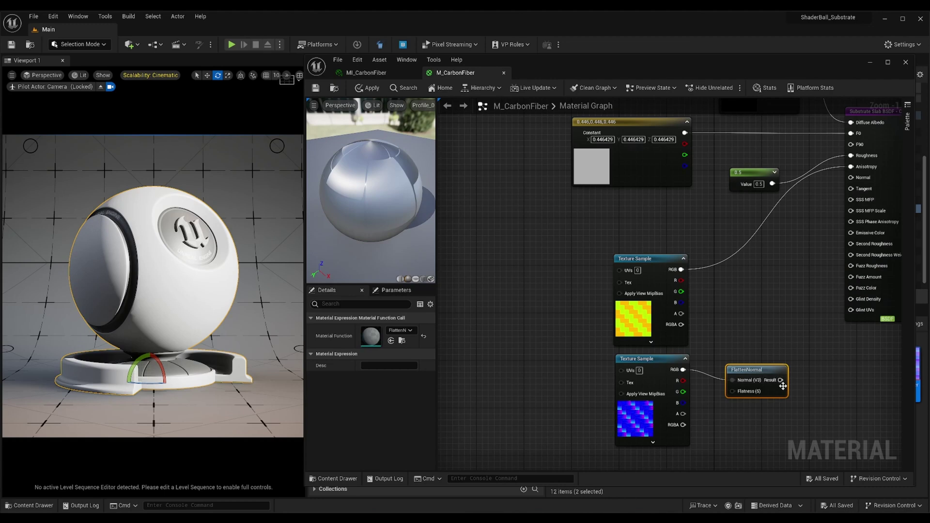
drag(780, 381, 850, 177)
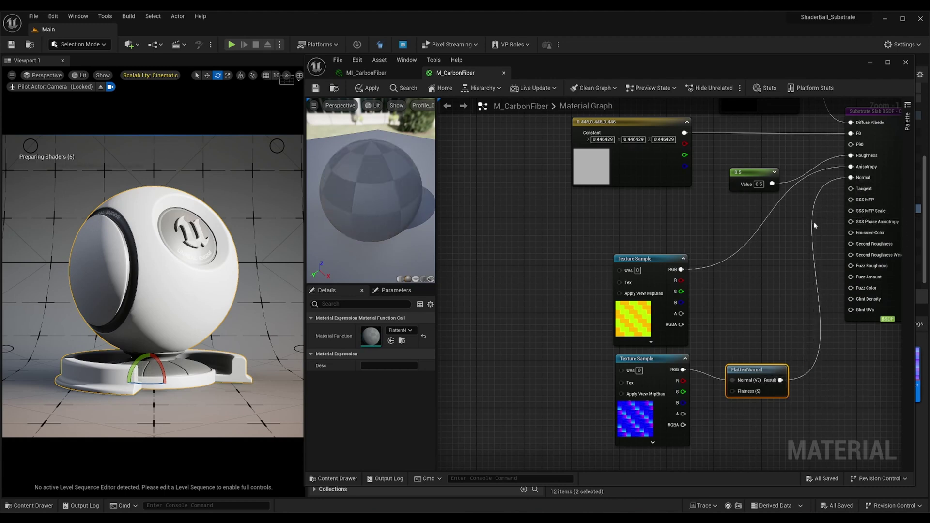
- Drive FlattenNormal's Flatness with a constant of 0
right_drag(762, 272, 761, 217)
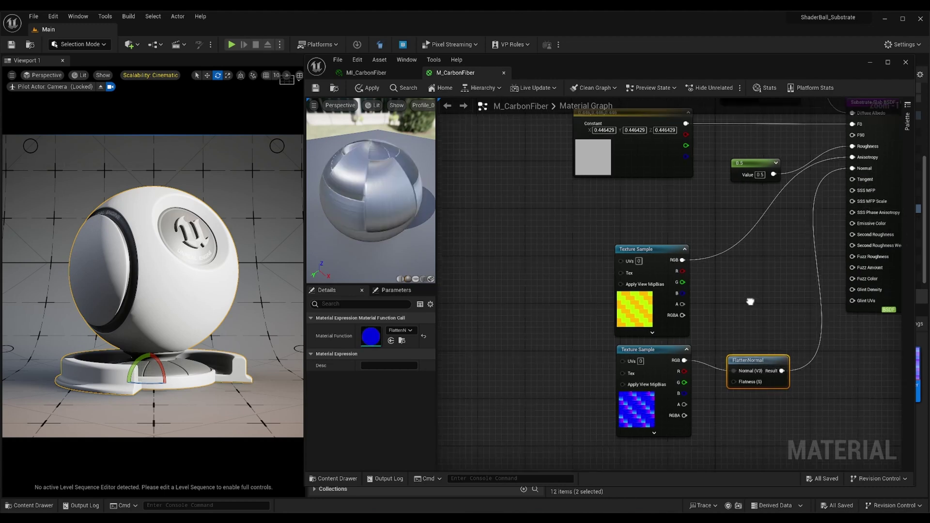
click(757, 351)
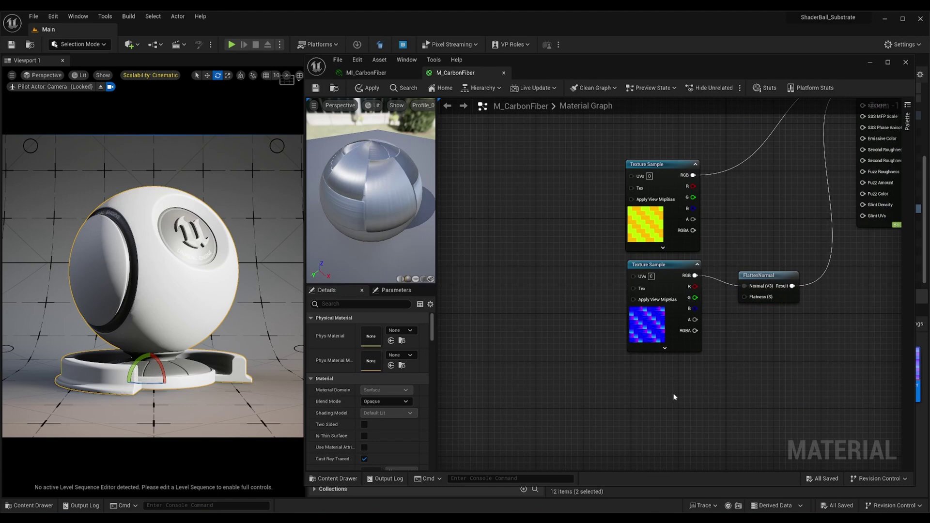
click(658, 389)
drag(700, 403, 746, 297)
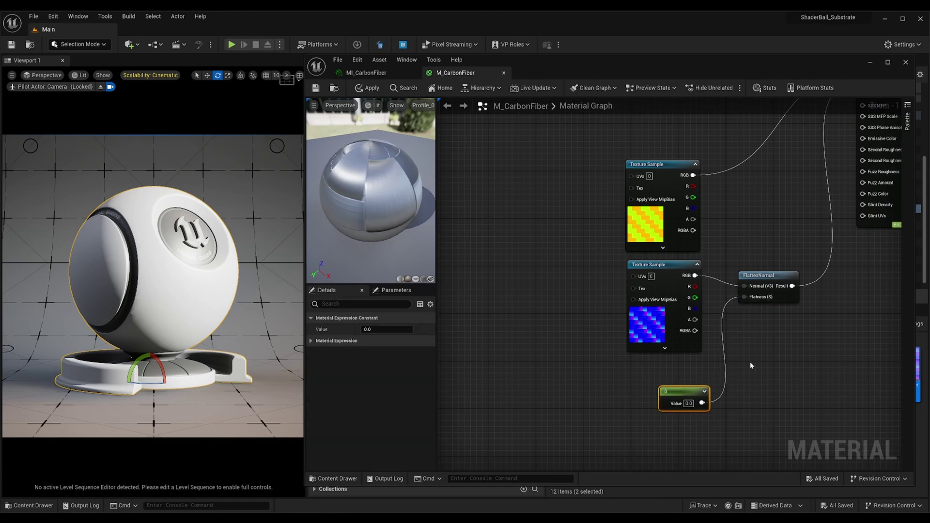
right_drag(577, 272, 727, 312)
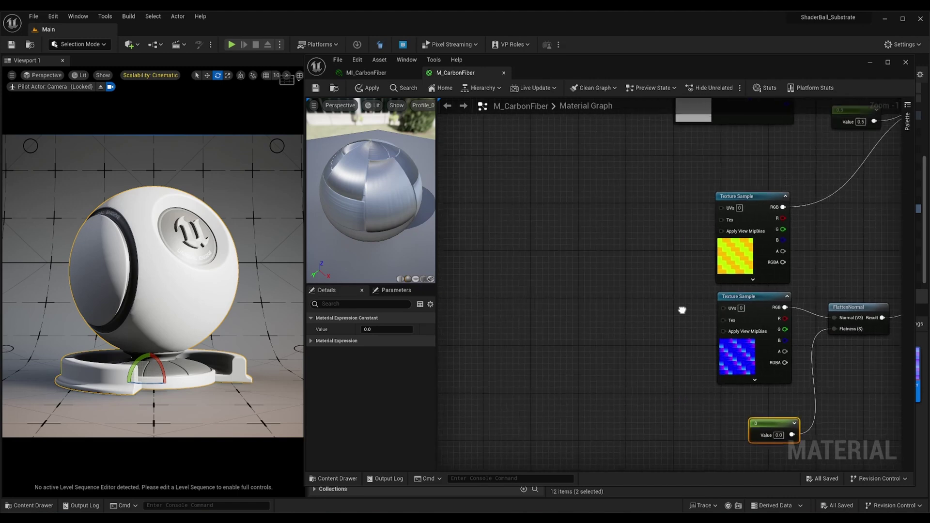
- Add a TexCoord node multiplied by a Multiply node feeding the Texture Samples' UVs
right_click(568, 242)
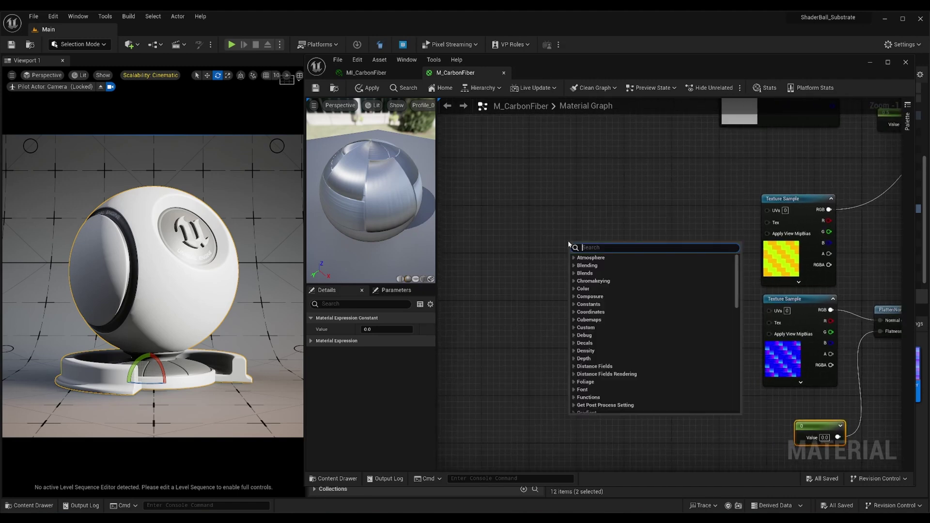
text(coord)
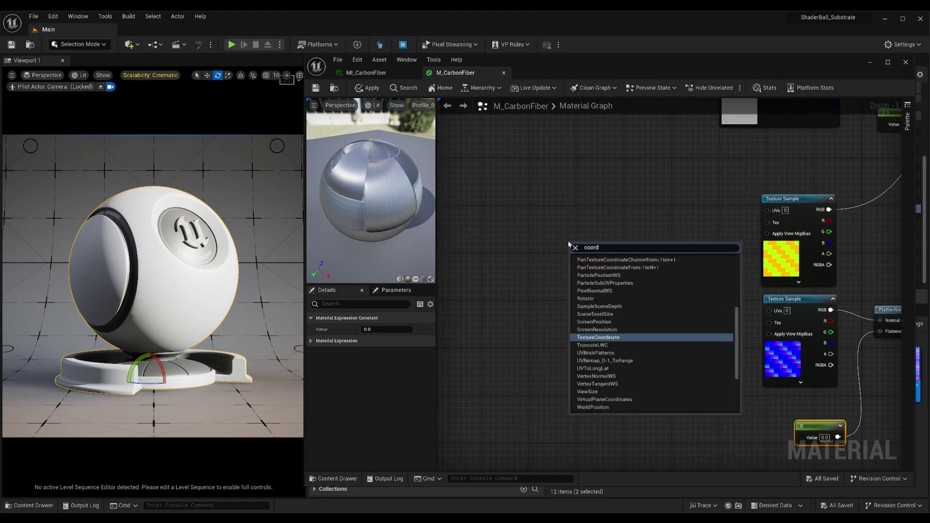
click(596, 336)
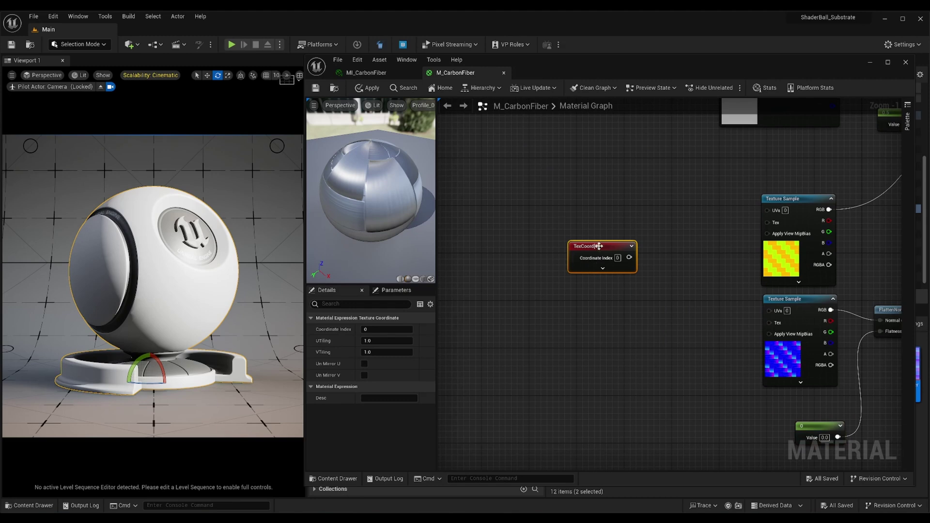
mouse_move(602, 245)
mouse_down()
mouse_move(551, 246)
mouse_move(641, 257)
mouse_up()
click(587, 259)
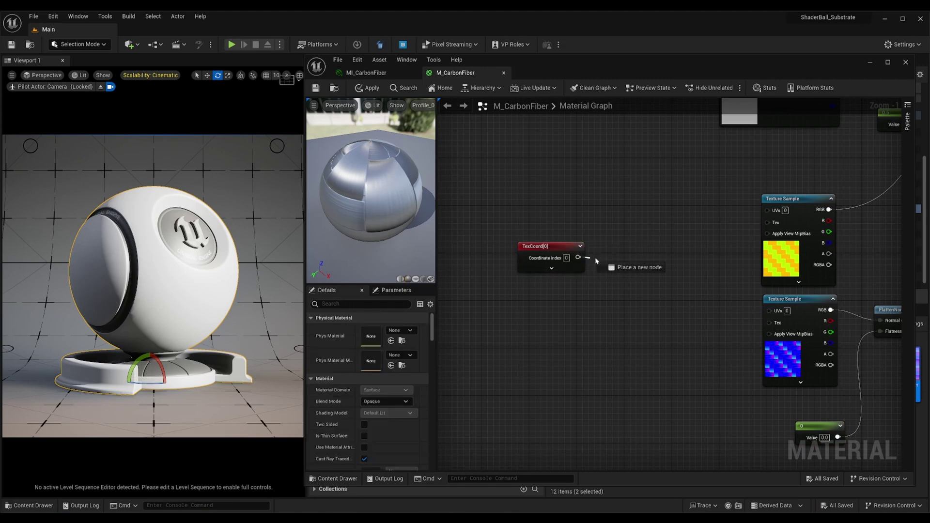
text(*)
key(Return)
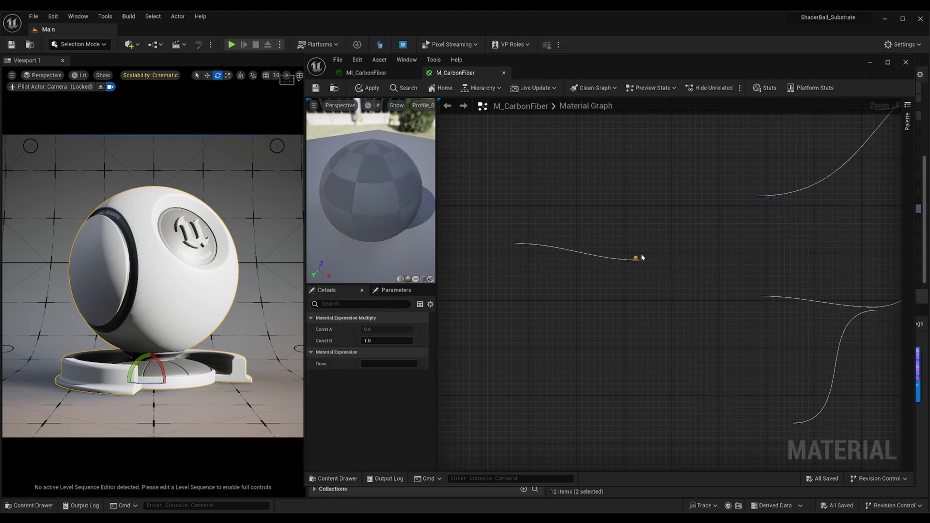
mouse_move(671, 273)
mouse_down()
mouse_move(767, 210)
mouse_move(696, 294)
mouse_move(769, 310)
mouse_up()
click(692, 354)
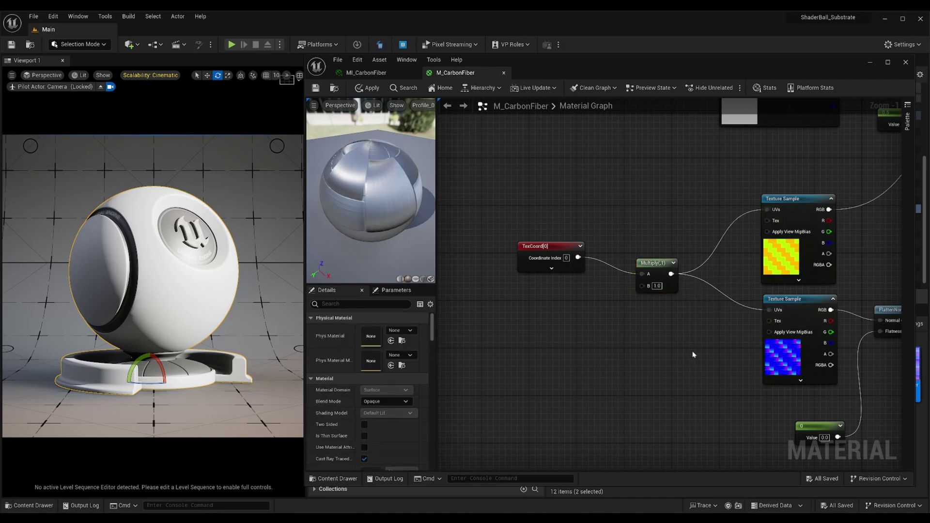
- Append two constants set to 5 and 5 into Multiply's B input
click(523, 309)
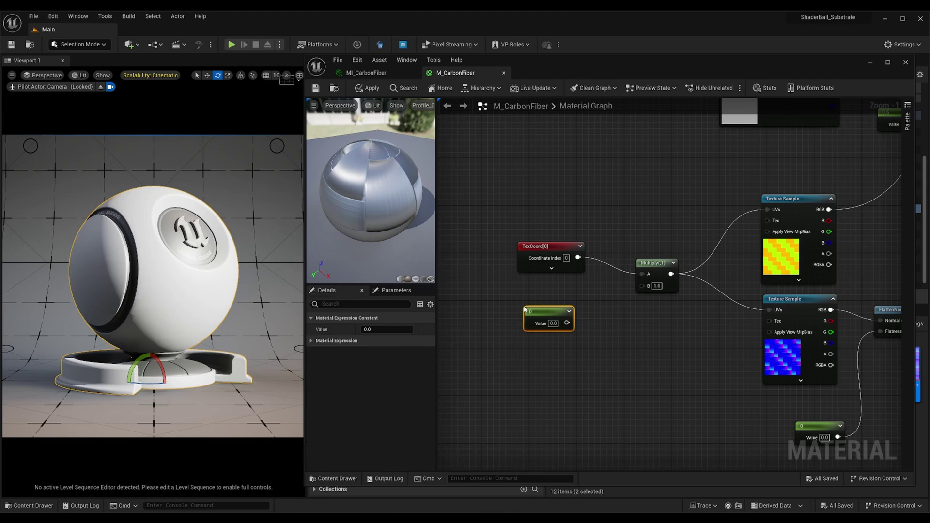
drag(567, 322, 609, 323)
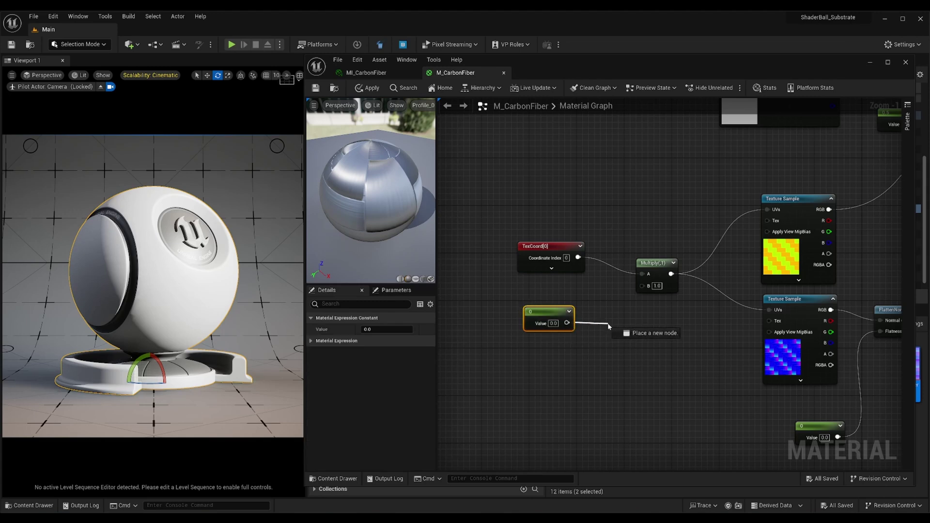
text(append)
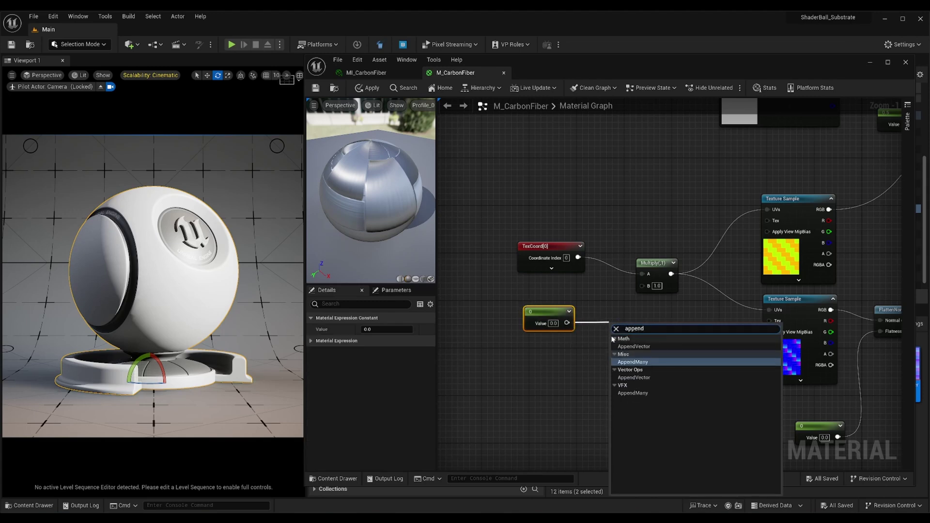
click(624, 346)
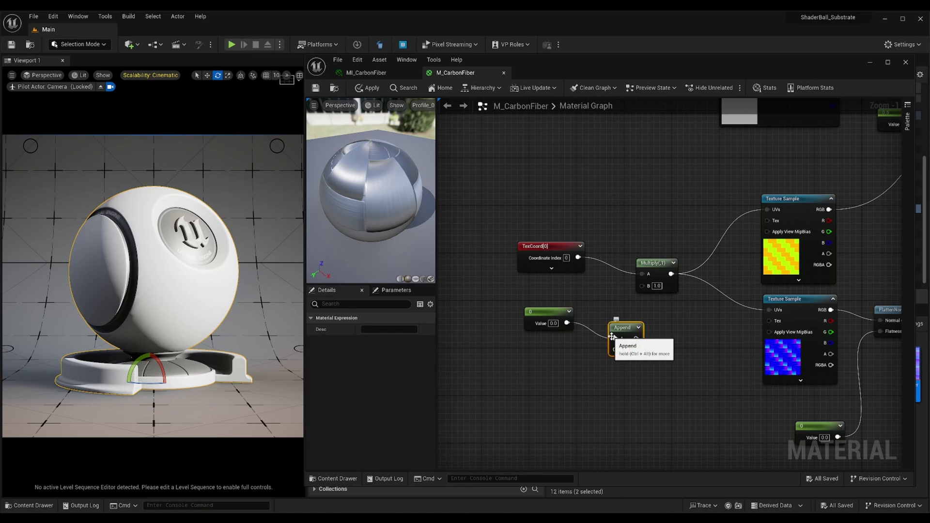
click(543, 311)
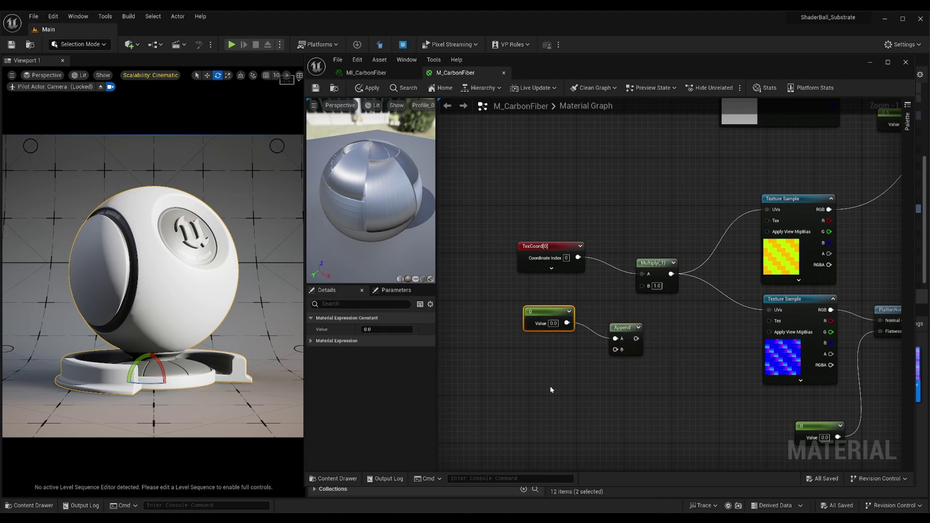
key(ctrl+d)
mouse_move(574, 386)
mouse_down()
mouse_move(555, 361)
mouse_move(608, 357)
mouse_move(643, 286)
mouse_up()
click(667, 335)
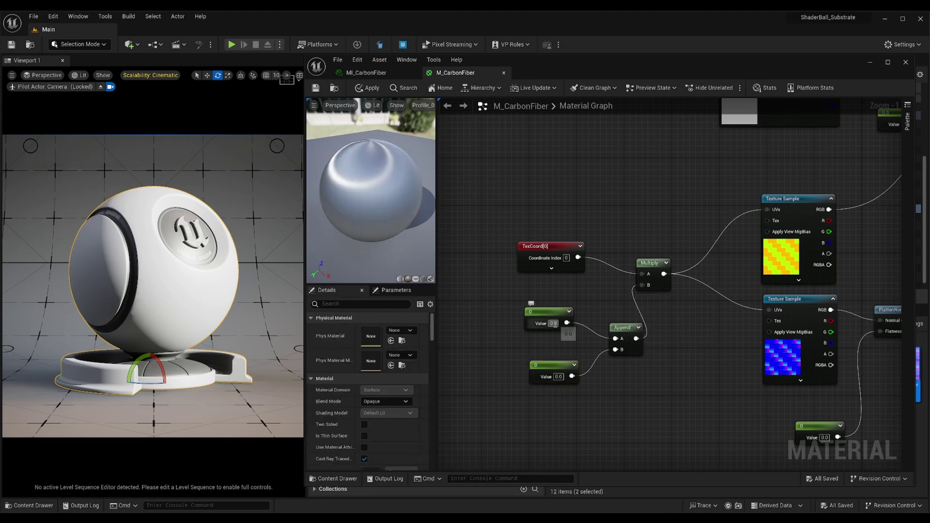
text(5)
key(Return)
text(5)
key(Return)
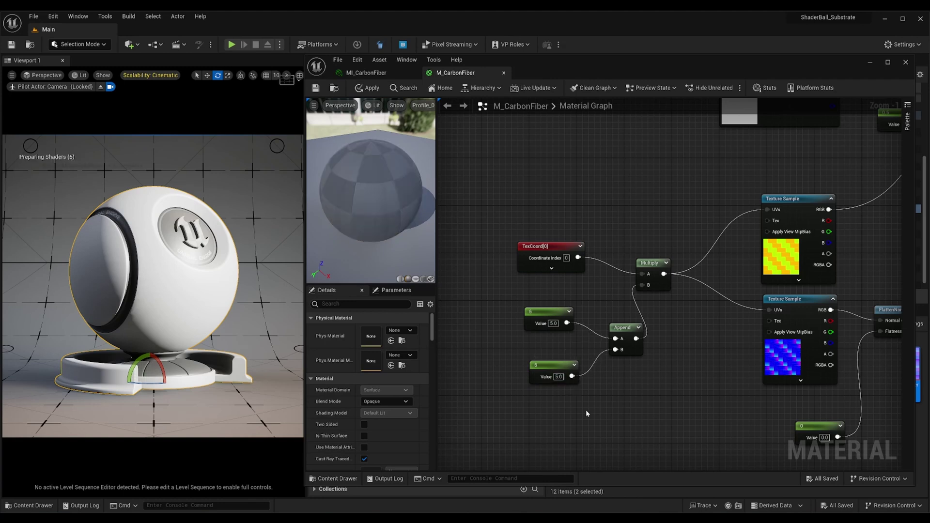
scroll(583, 410, down, 1)
right_drag(608, 402, 569, 406)
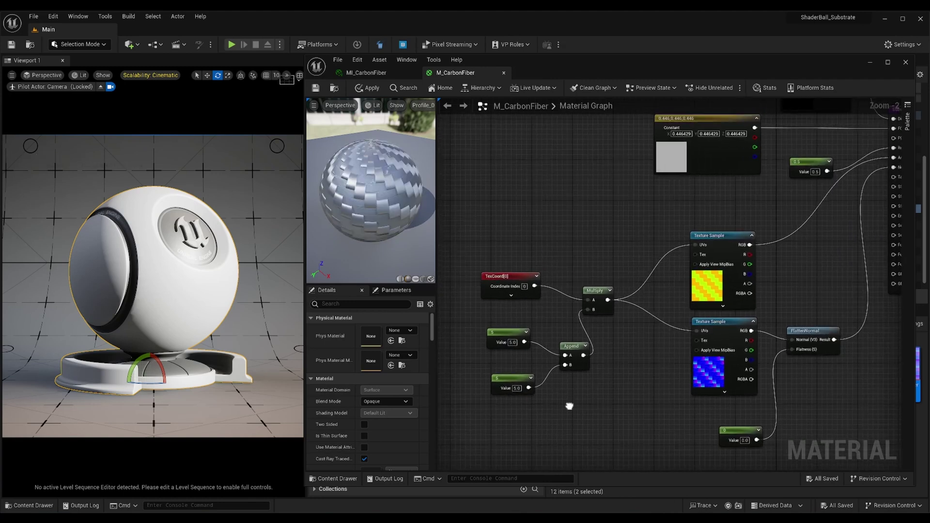
- Apply the material and turn the colour constants into Base Color and Metal Color parameters
click(368, 88)
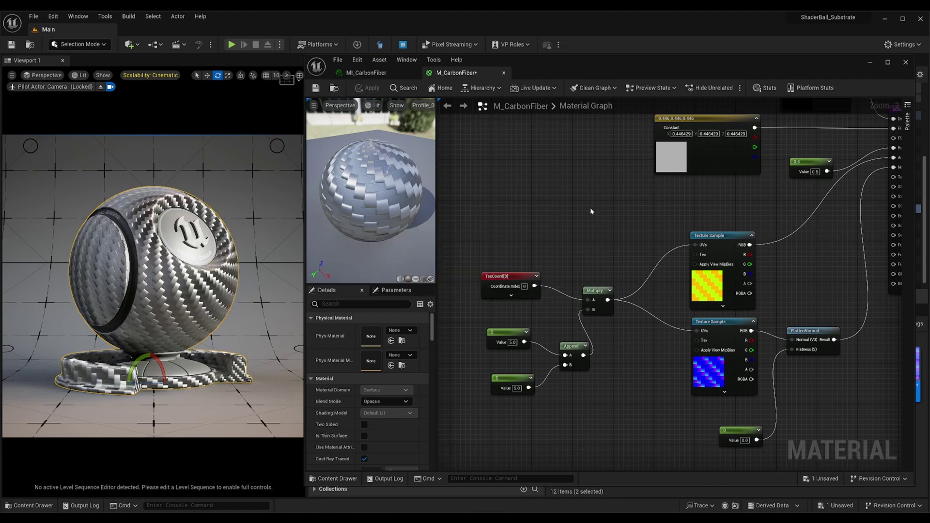
right_drag(556, 207, 483, 356)
click(710, 207)
text(Base Color)
key(Return)
right_click(637, 284)
click(637, 286)
text(Metal Color)
key(Return)
- Convert the 0.5 and 0 constants into Roughness and Normal Intensity parameters
right_click(733, 317)
click(770, 331)
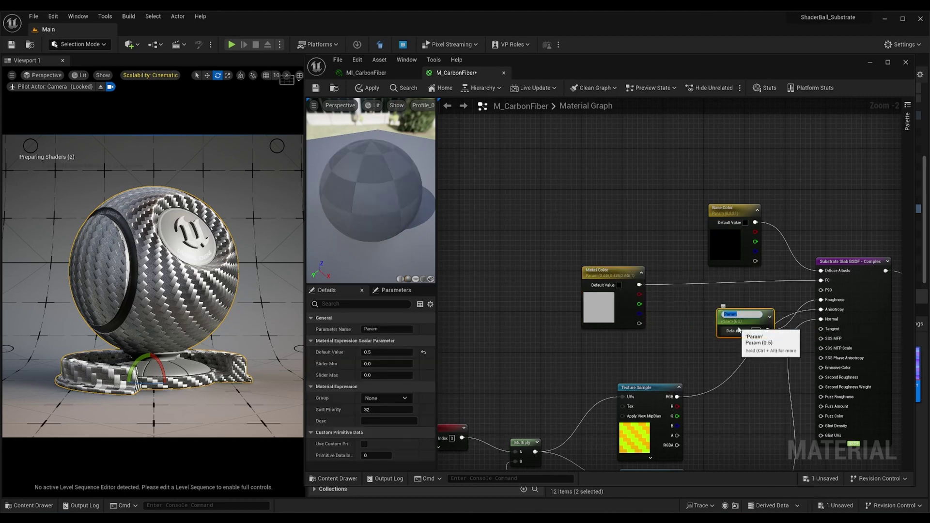
text(Roughness)
key(Return)
click(661, 361)
right_drag(661, 361, 726, 206)
right_click(734, 430)
click(760, 264)
text(Normal)
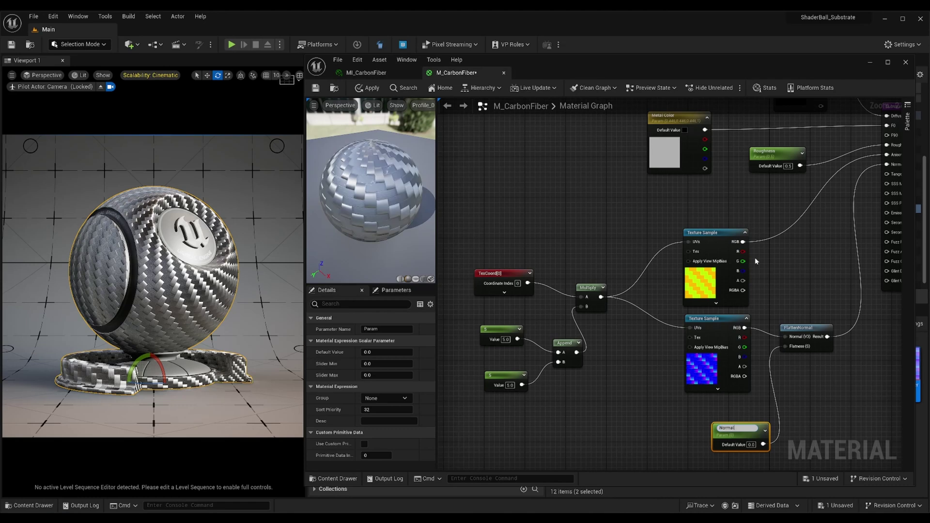
text( Intensity)
key(Return)
- Convert the two 5 constants into Tile U and Tile V parameters
right_click(500, 334)
click(535, 164)
text(Tile U)
key(Return)
right_click(504, 377)
click(551, 214)
text(Tile V)
key(Return)
click(616, 387)
scroll(552, 371, down, 5)
- Wrap all carbon fiber nodes in a red 'Carbon Fiber' comment and save the material
drag(509, 225, 695, 404)
key(c)
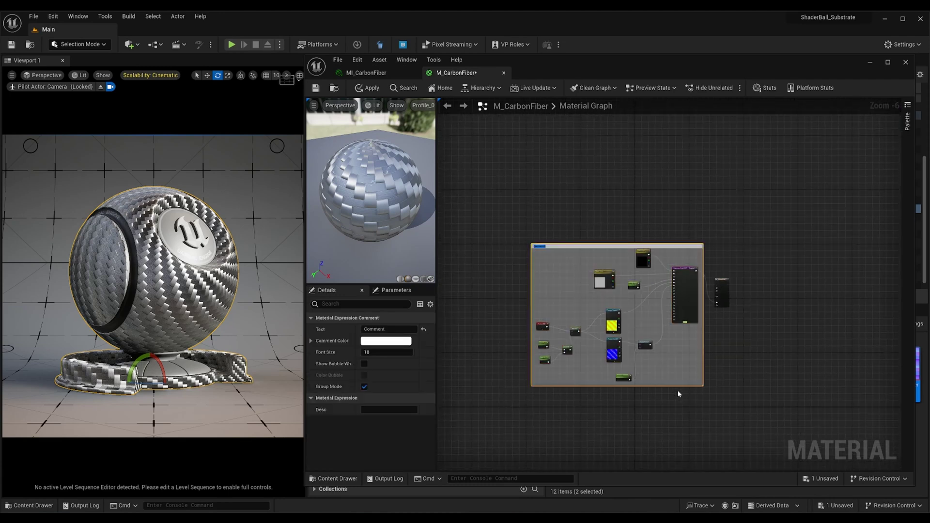
text(Carbon Fiber)
key(Return)
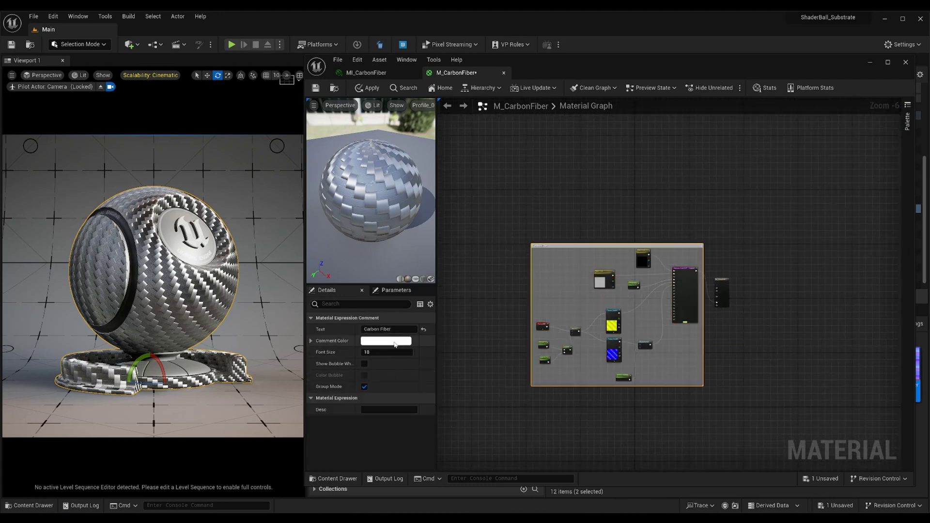
click(386, 341)
click(486, 338)
click(516, 500)
click(666, 431)
key(ctrl+s)
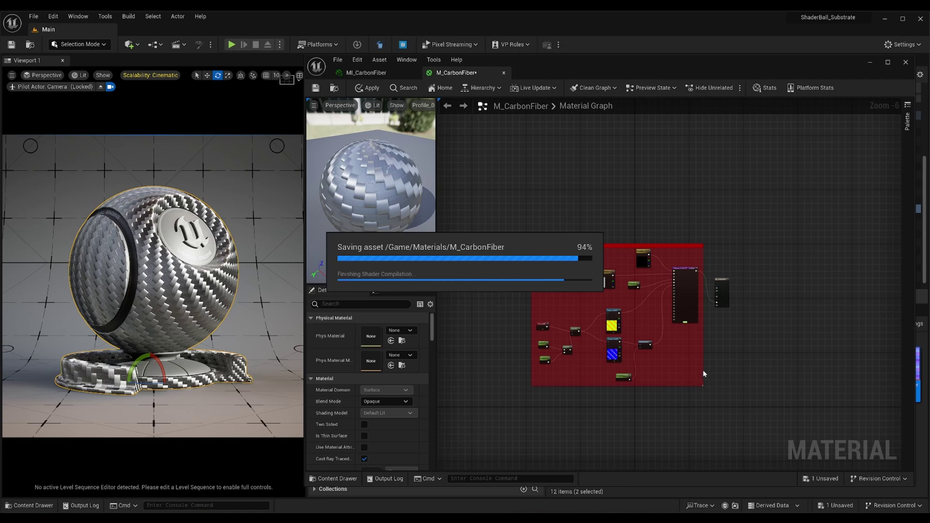
- Reframe the graph and move the output node up out of the comment
scroll(723, 325, up, 2)
right_drag(723, 326, 870, 319)
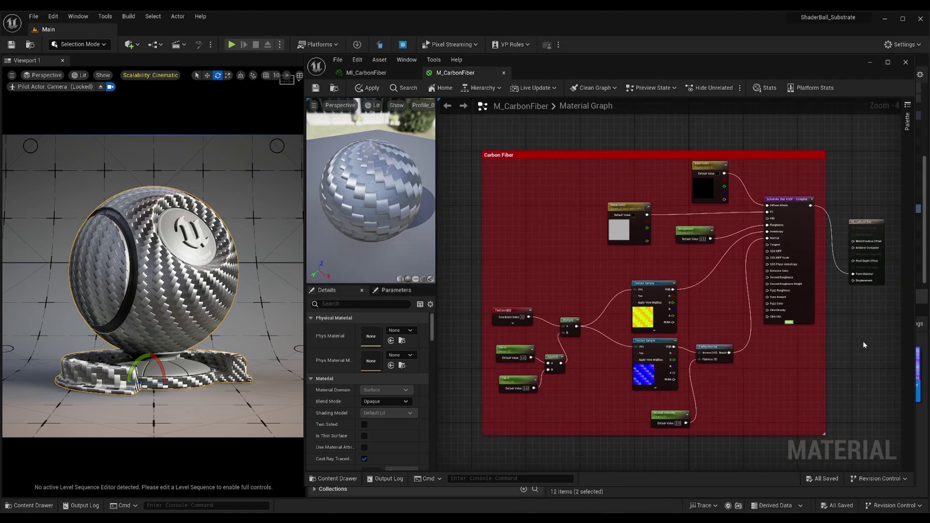
scroll(863, 345, down, 3)
mouse_move(863, 344)
right_down()
mouse_move(760, 389)
mouse_move(742, 411)
right_up()
drag(721, 421, 726, 332)
scroll(710, 338, up, 1)
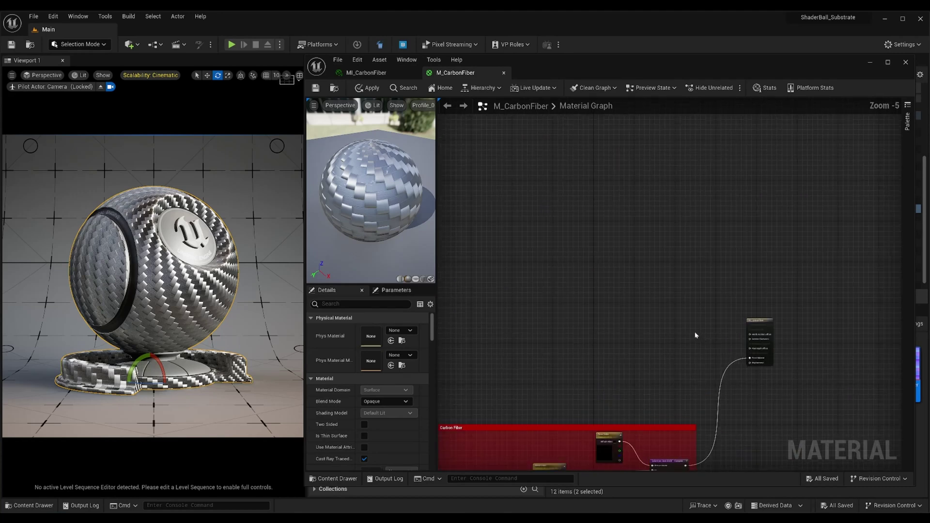
- Open M_Carpaint from Materials > Substrate_Carpaint and select its CLEAR COAT node group
scroll(743, 307, up, 1)
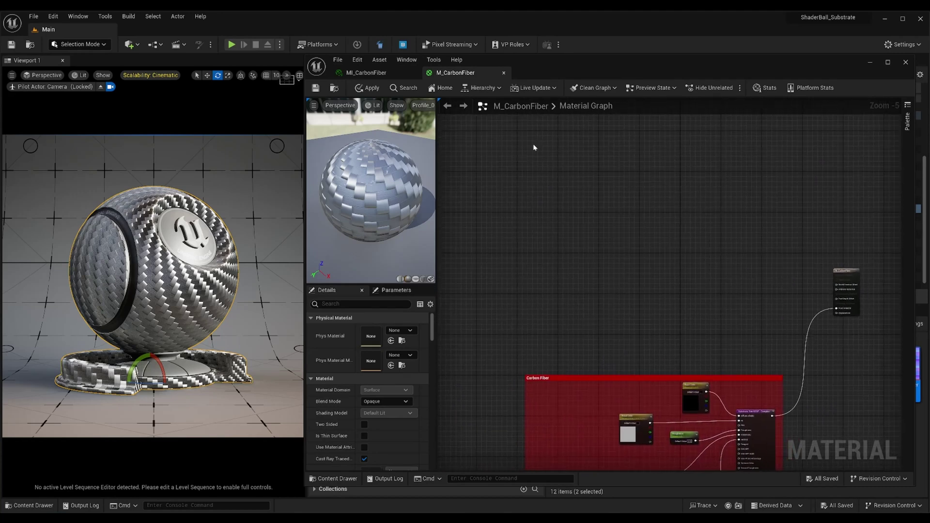
click(869, 63)
click(318, 389)
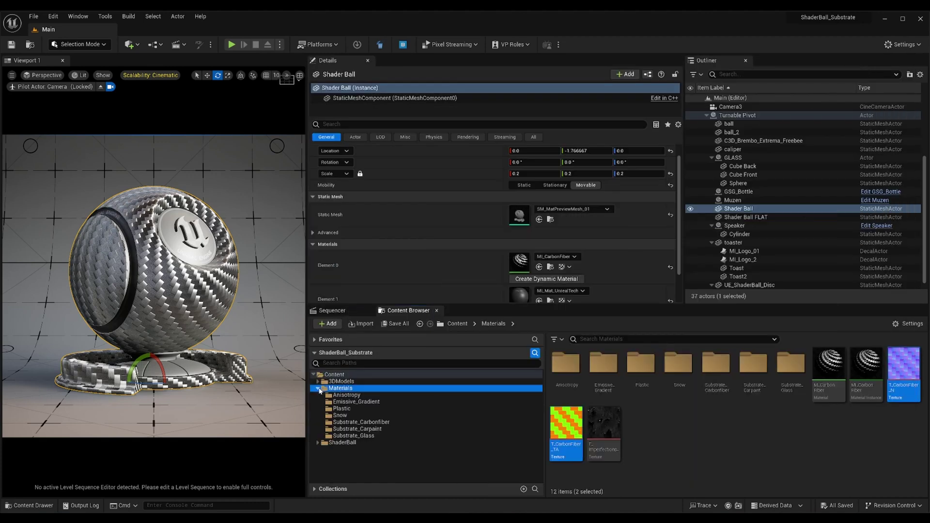
click(361, 429)
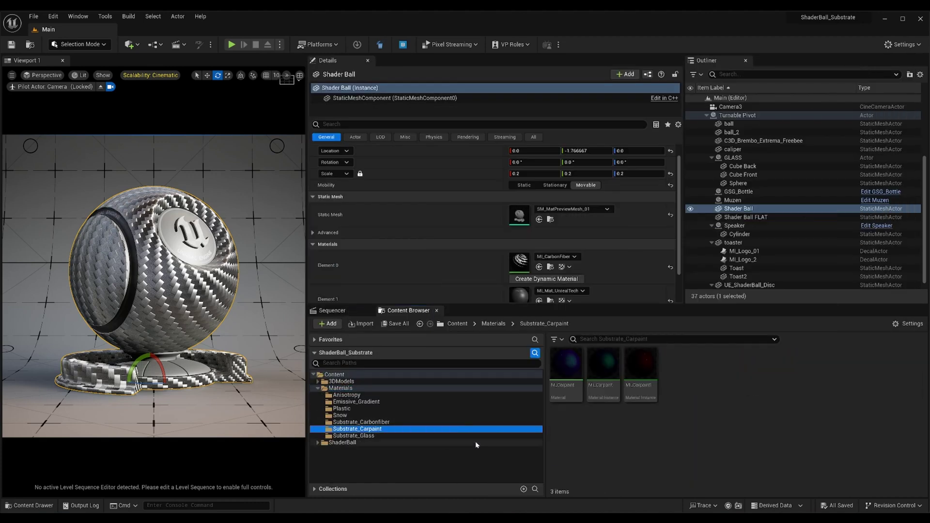
double_click(565, 366)
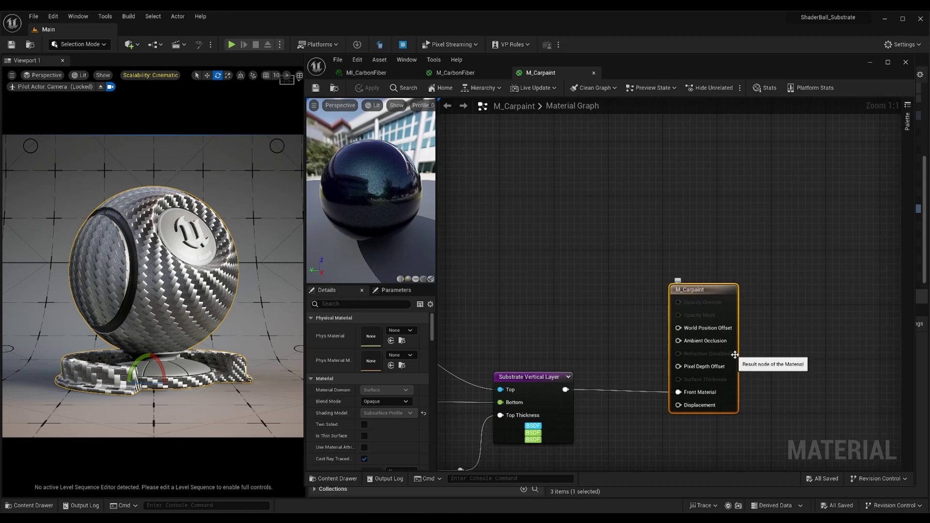
scroll(625, 306, down, 5)
mouse_move(602, 295)
right_down()
mouse_move(810, 248)
mouse_move(523, 163)
right_up()
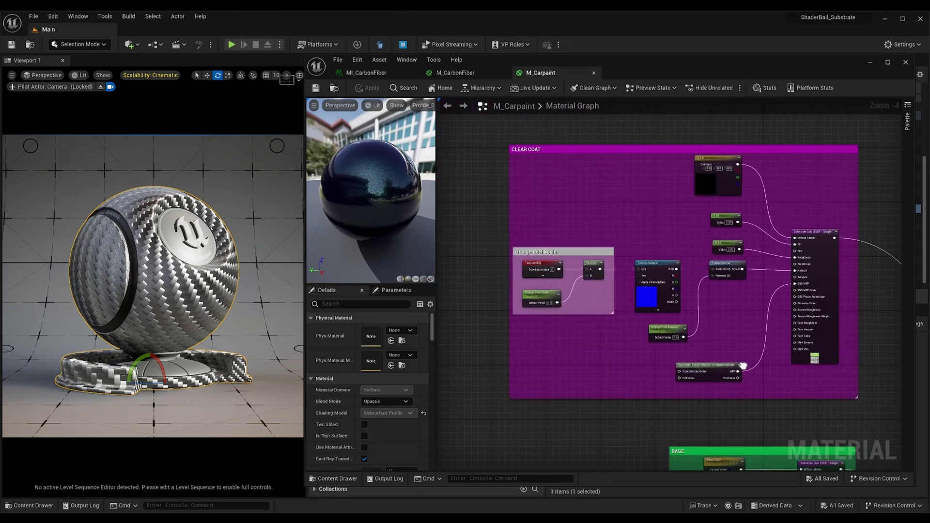
drag(483, 140, 861, 419)
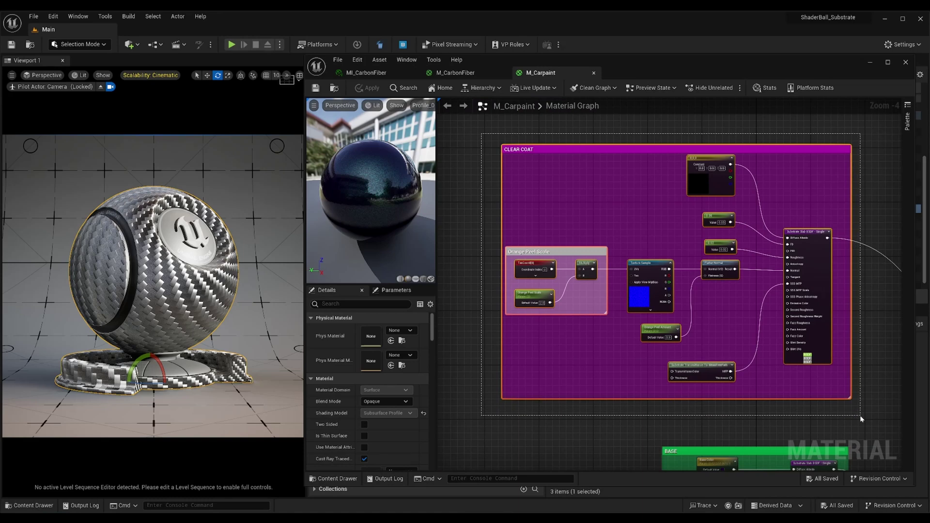
click(443, 75)
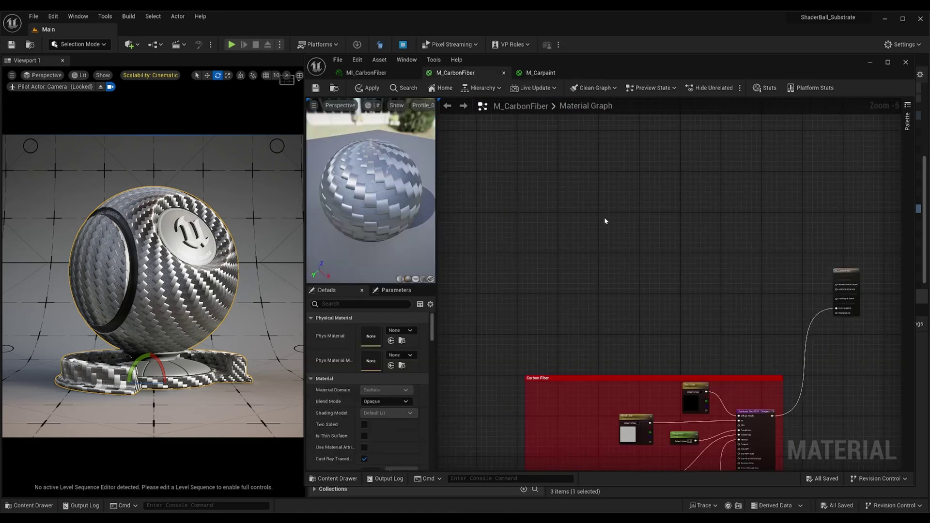
- Paste the CLEAR COAT group into M_CarbonFiber and position it beside the output node
key(ctrl+v)
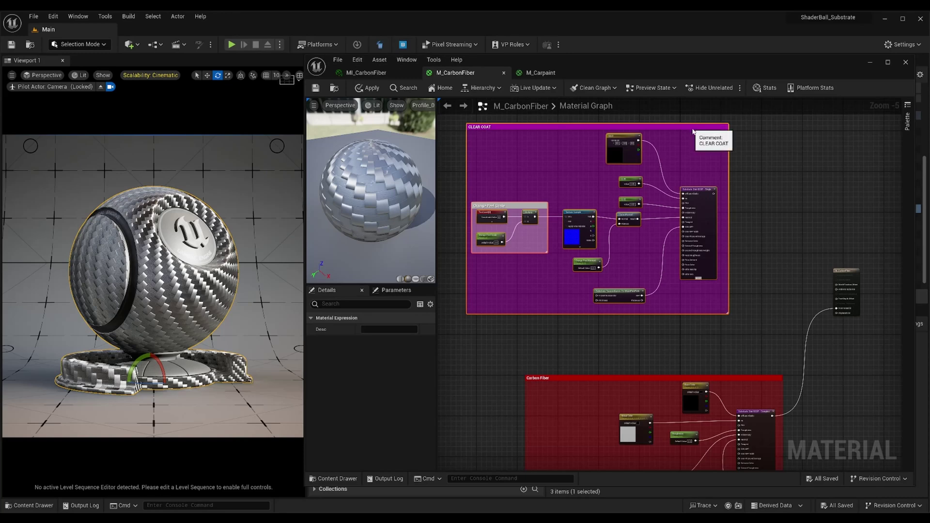
drag(692, 129, 740, 170)
right_drag(740, 170, 650, 163)
click(734, 210)
mouse_move(755, 265)
mouse_down()
mouse_move(873, 350)
mouse_move(870, 366)
mouse_up()
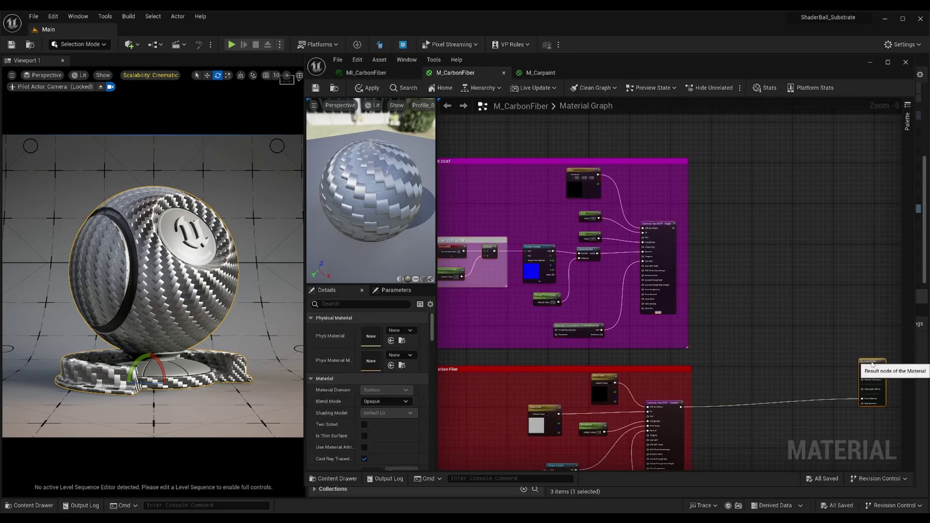
- In M_Carpaint, select the Clear Coat Thickness, reroute and Substrate Vertical Layer nodes
click(543, 73)
right_drag(766, 256, 623, 255)
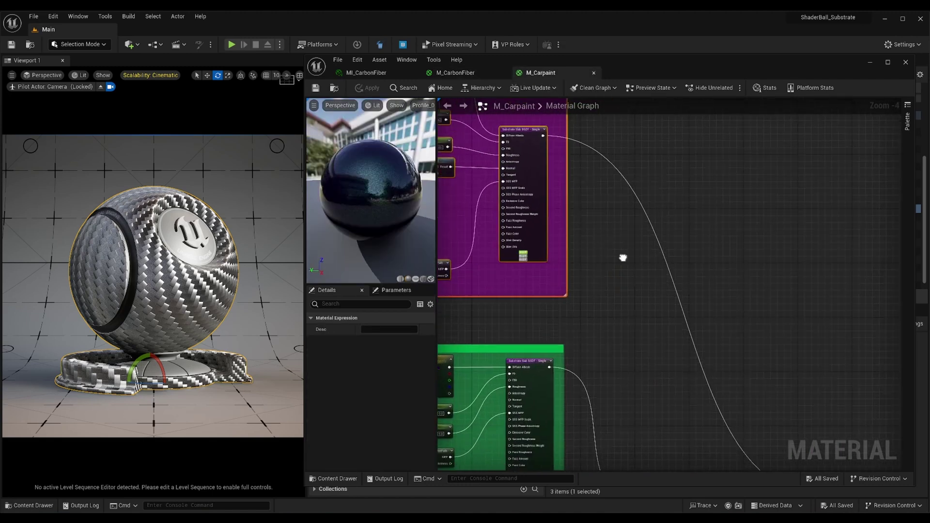
scroll(633, 204, up, 1)
right_drag(633, 204, 592, 251)
drag(689, 330, 739, 359)
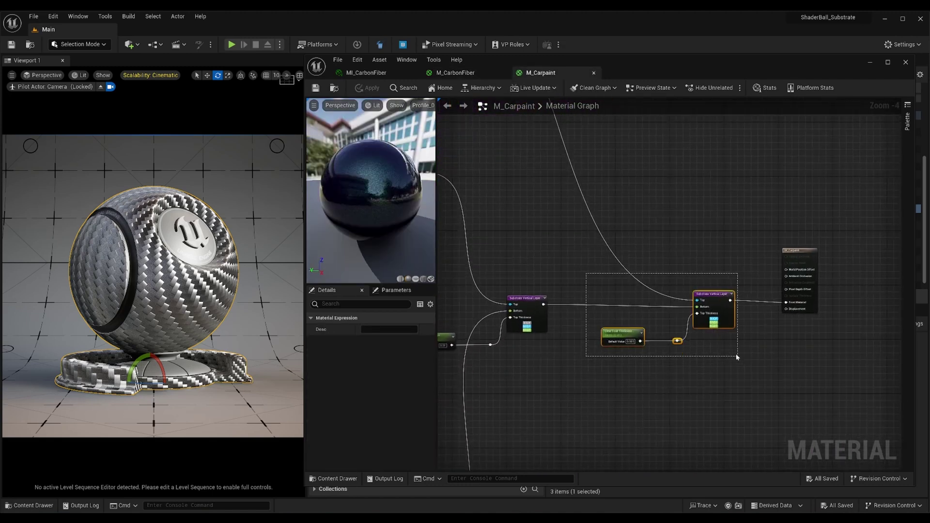
scroll(724, 383, up, 4)
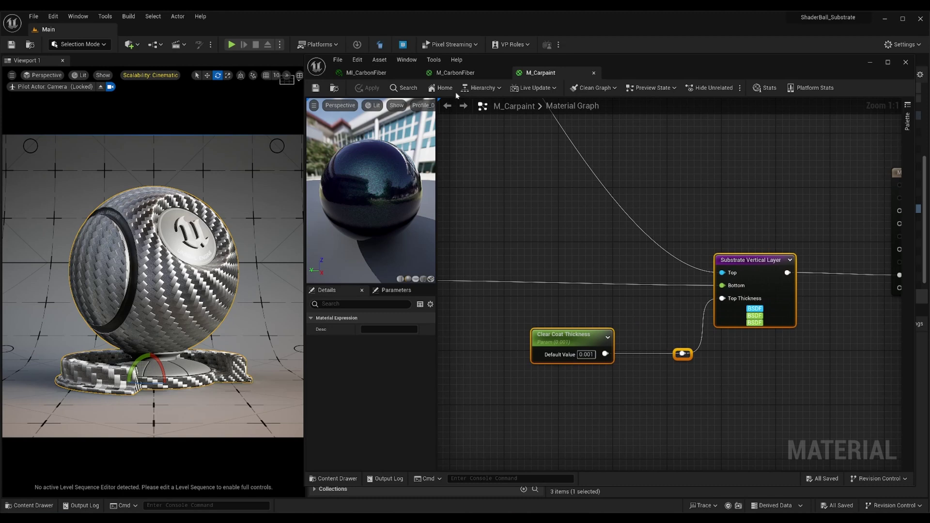
- Paste those nodes into M_CarbonFiber and wire the clear coat slab into the layer's Top
click(447, 73)
scroll(664, 245, down, 3)
scroll(624, 243, up, 4)
key(ctrl+v)
right_drag(643, 239, 742, 331)
scroll(742, 331, up, 1)
drag(754, 326, 781, 354)
click(678, 271)
drag(553, 168, 756, 357)
mouse_move(688, 363)
right_down()
mouse_move(680, 312)
mouse_move(652, 261)
right_up()
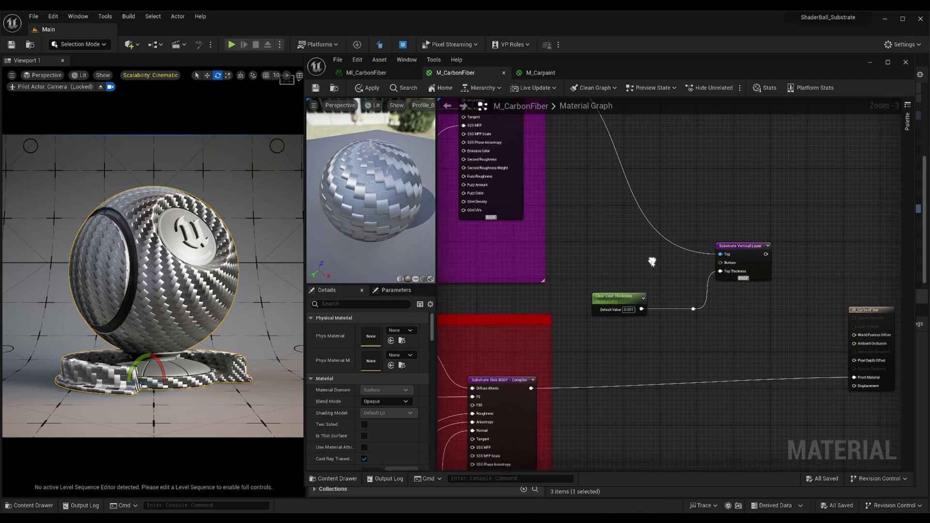
- Wire the carbon slab into the Vertical Layer's Bottom, the layer into Front Material, and apply
drag(532, 388, 720, 264)
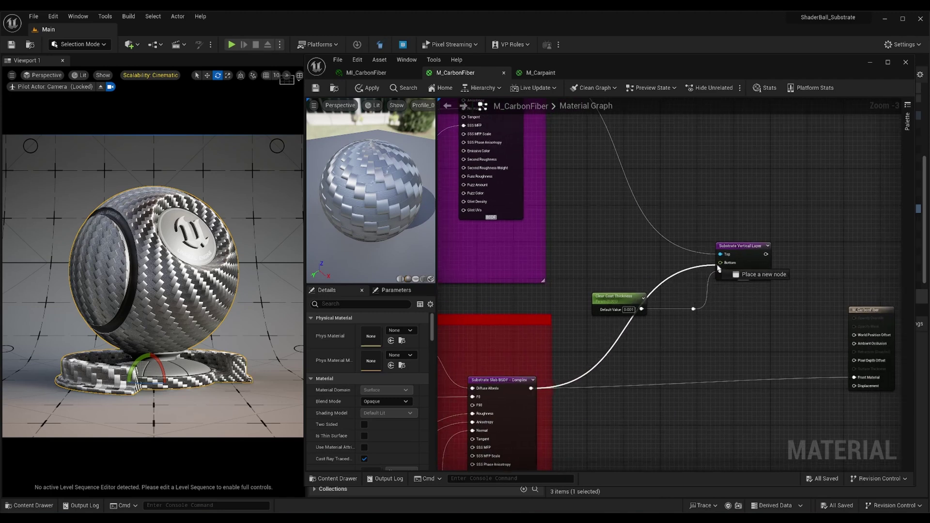
right_drag(785, 333, 739, 333)
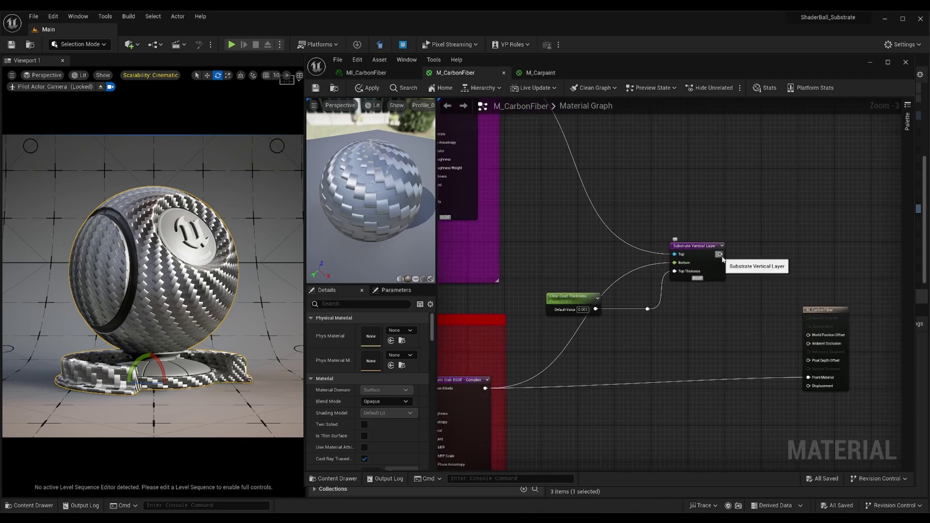
drag(720, 254, 808, 377)
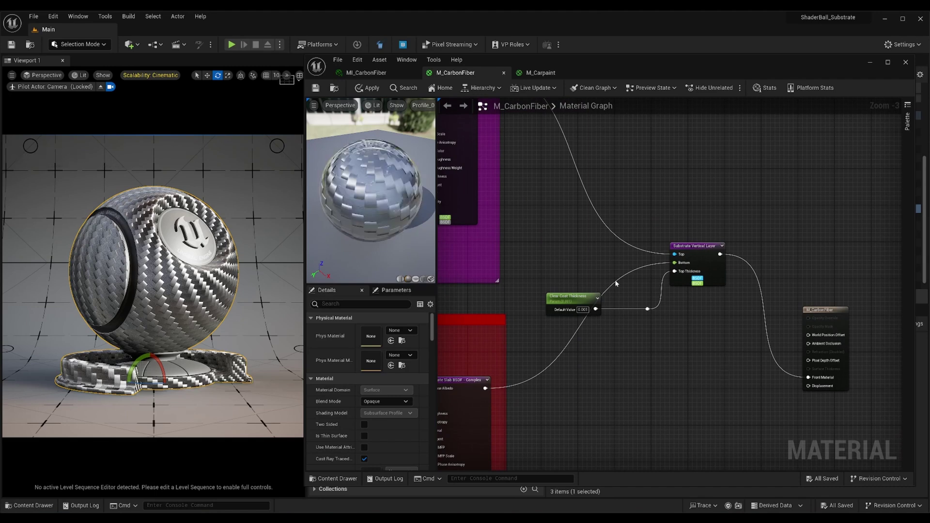
click(366, 91)
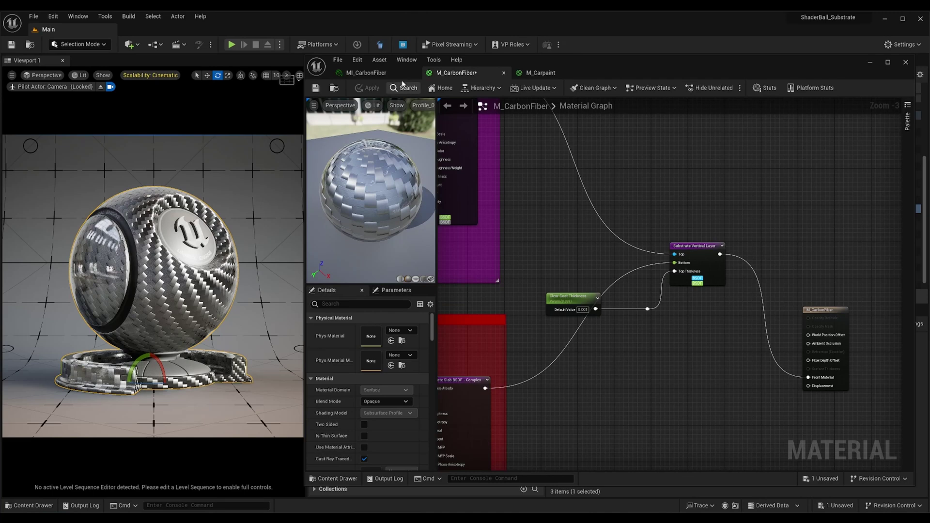
click(383, 73)
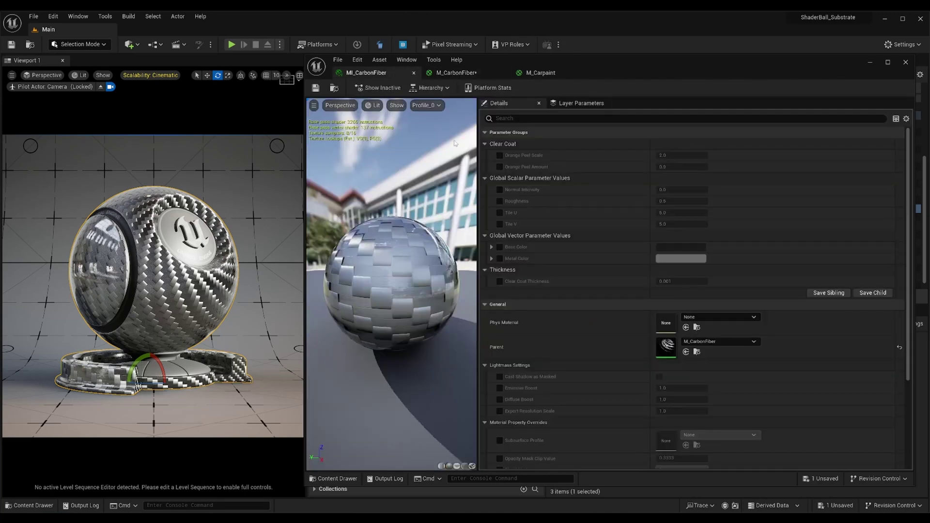
- Enable the Metal Color override in MI_CarbonFiber and darken it to a 0.166 grey
click(499, 259)
click(667, 260)
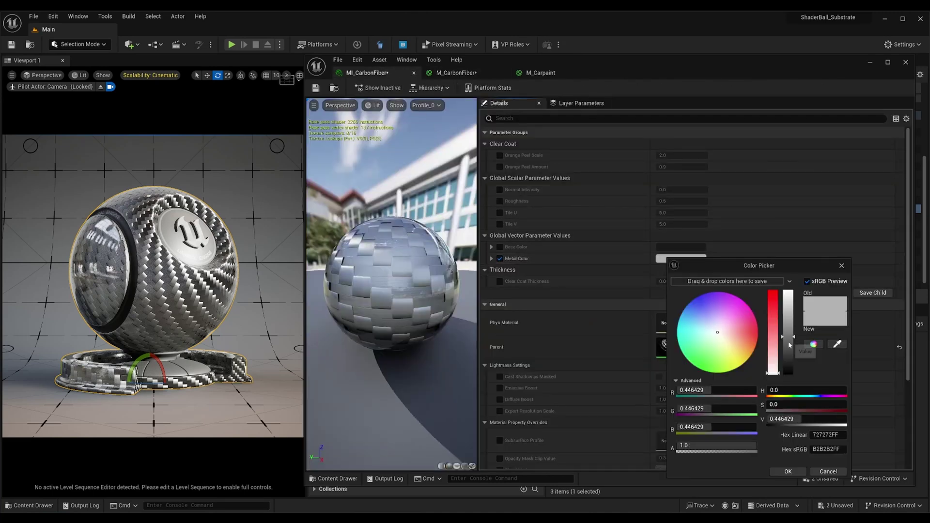
drag(787, 343, 788, 362)
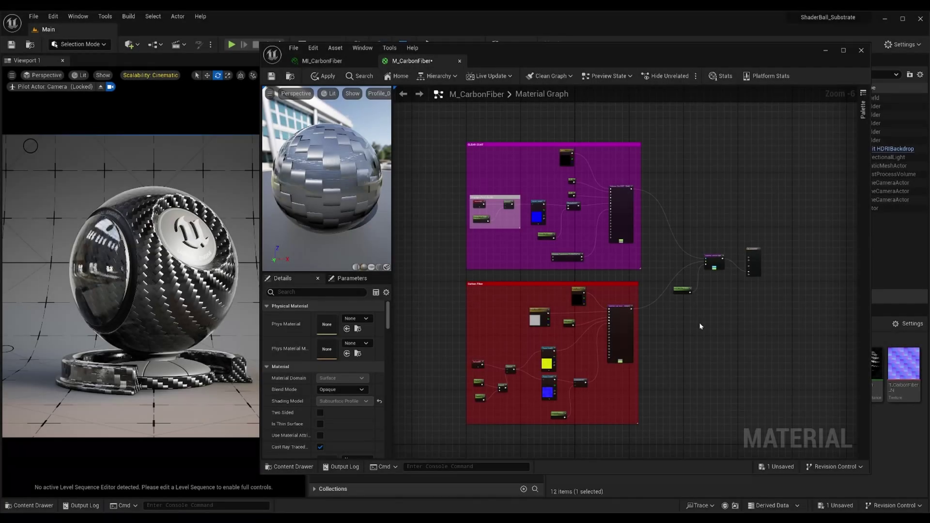
mouse_move(769, 271)
right_down()
mouse_move(604, 338)
mouse_move(635, 252)
right_up()
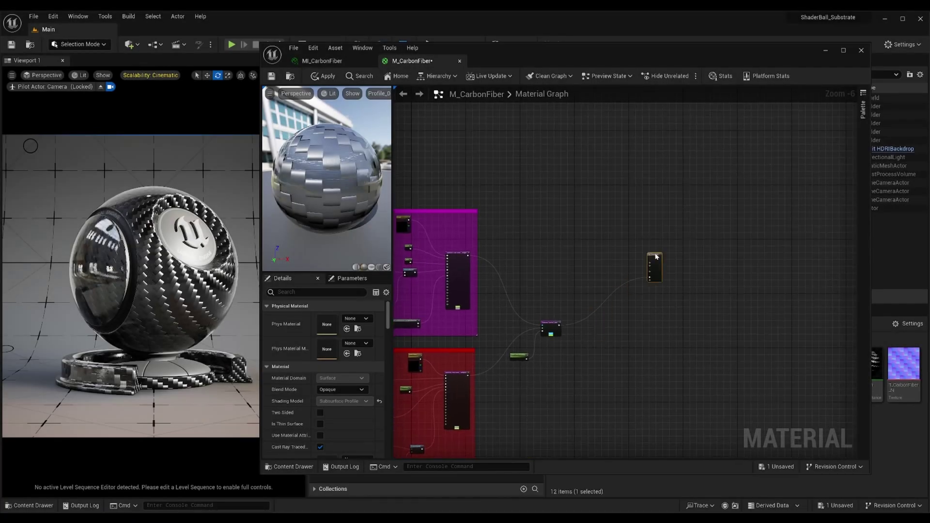
- Add a Substrate Slab BSDF - Simple node and wire it into Front Material
scroll(634, 247, up, 4)
right_click(616, 198)
text(slab)
key(Return)
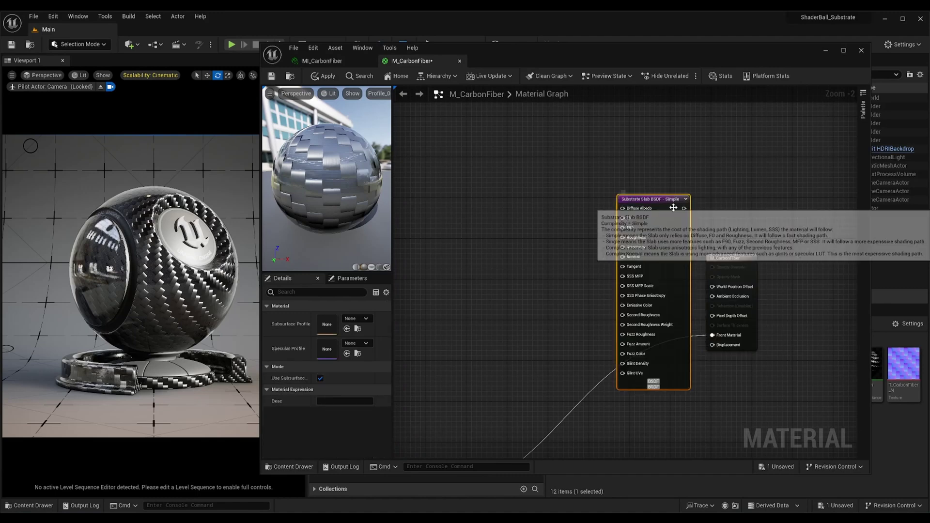
drag(683, 208, 712, 336)
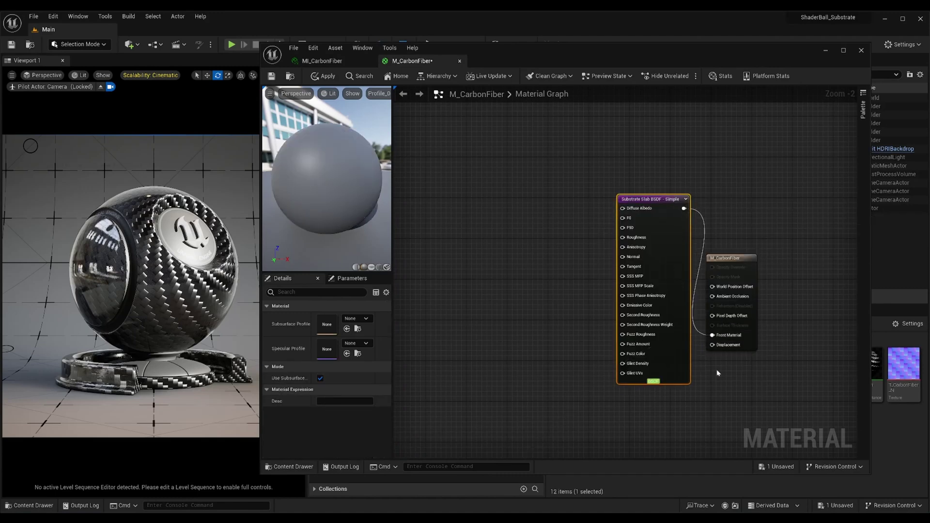
click(581, 316)
right_drag(581, 316, 726, 300)
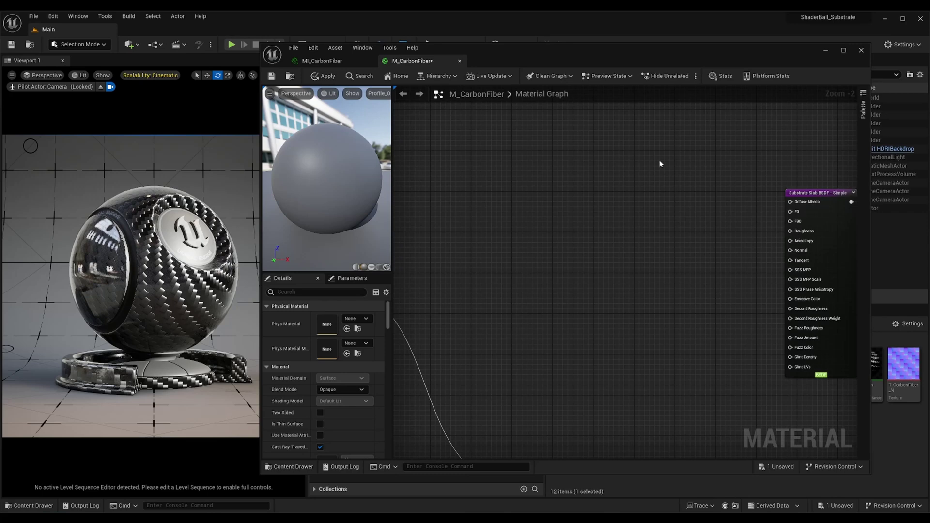
- Feed a black colour constant into Diffuse Albedo and a 0.6 constant into Roughness
click(644, 125)
drag(708, 136, 790, 202)
click(696, 219)
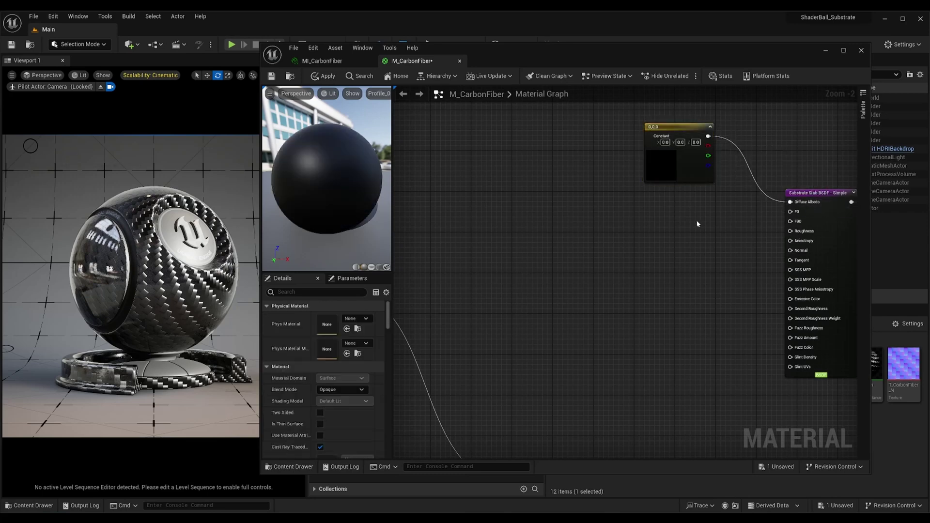
click(669, 201)
drag(706, 215, 788, 232)
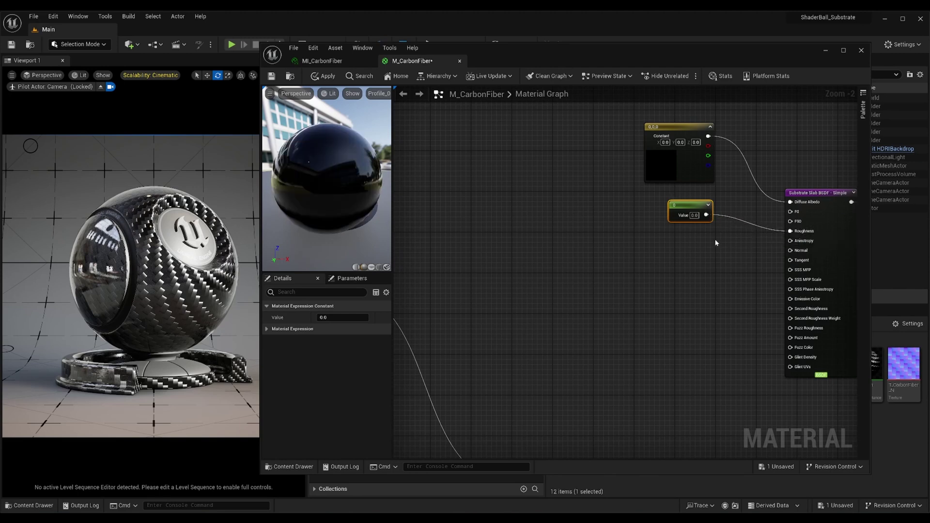
click(695, 216)
text(0.6)
key(Return)
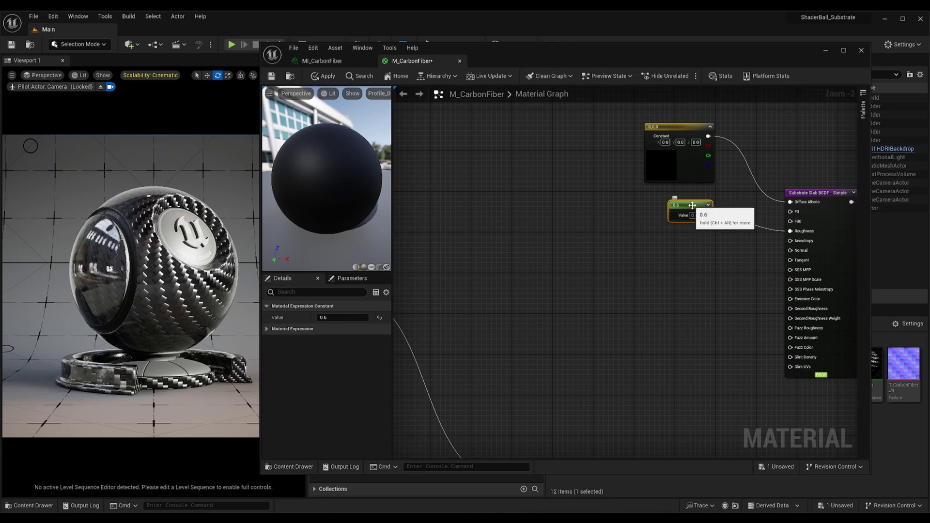
- Convert the 0.6 roughness constant into a parameter named Dust Roughness
right_click(692, 208)
click(730, 222)
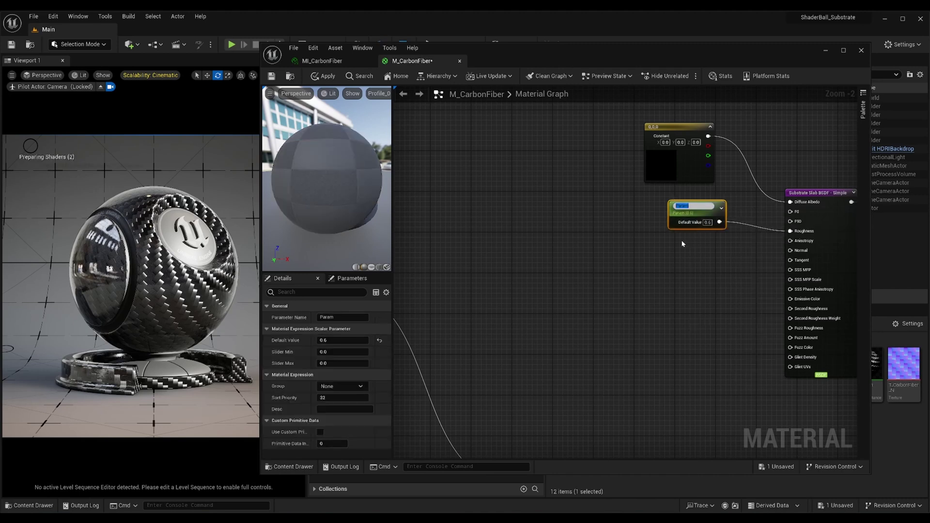
text(Dust Roughness)
key(Return)
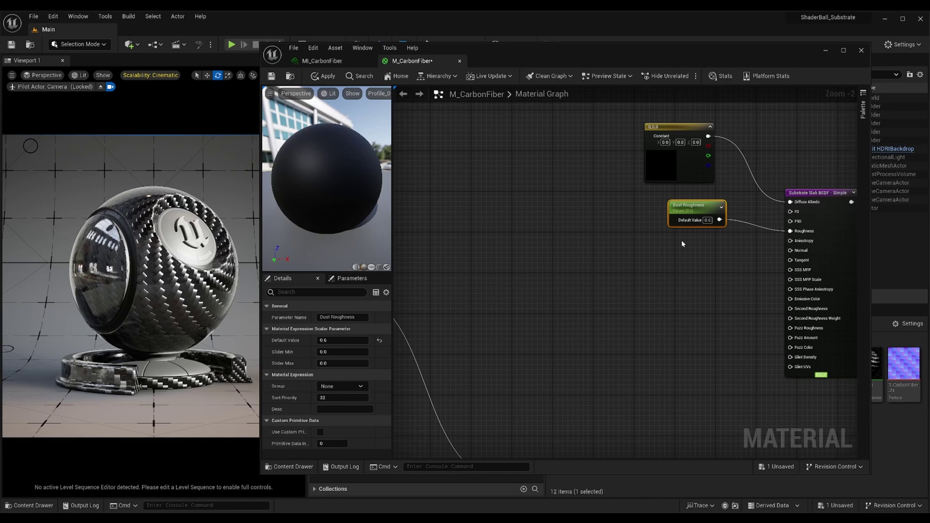
click(681, 239)
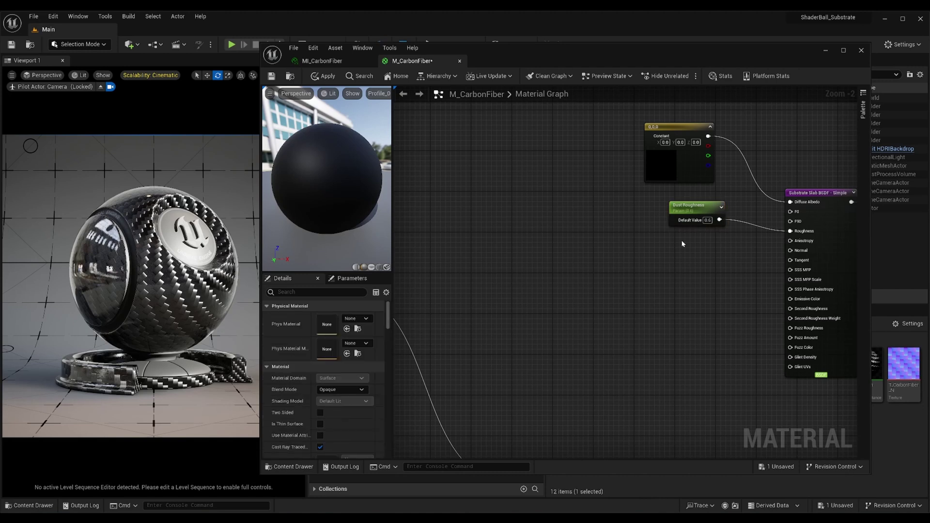
- Wire a constant of 1 into the slab's Fuzz Roughness input
click(672, 272)
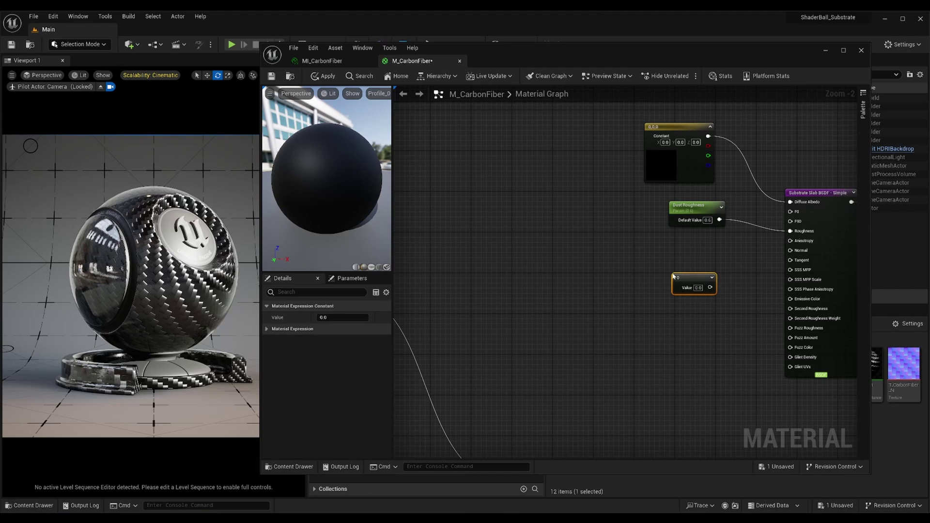
drag(709, 287, 791, 328)
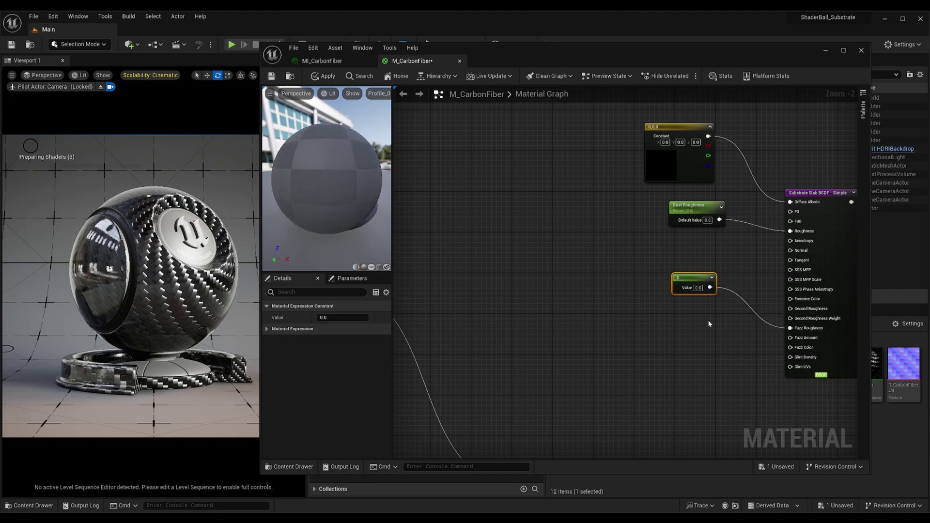
click(697, 288)
text(1)
key(Return)
click(704, 321)
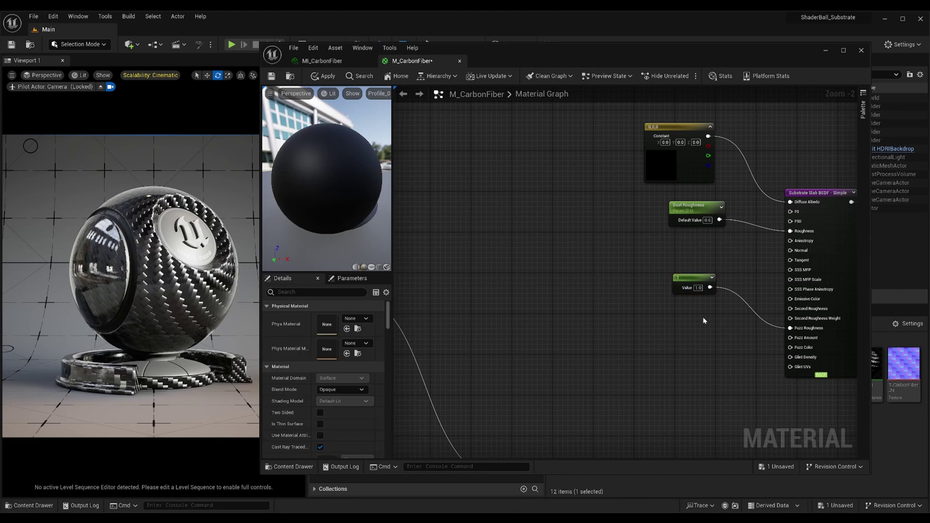
drag(728, 58, 367, 58)
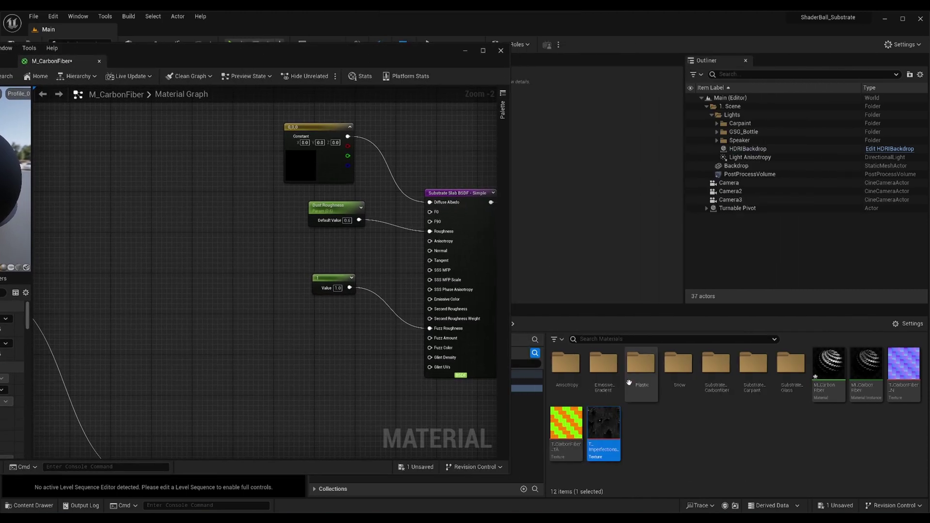
- Multiply the T_Imperfections texture by a constant 1 and feed it into Fuzz Amount
drag(607, 426, 199, 274)
drag(313, 57, 671, 62)
drag(615, 289, 652, 324)
text(*)
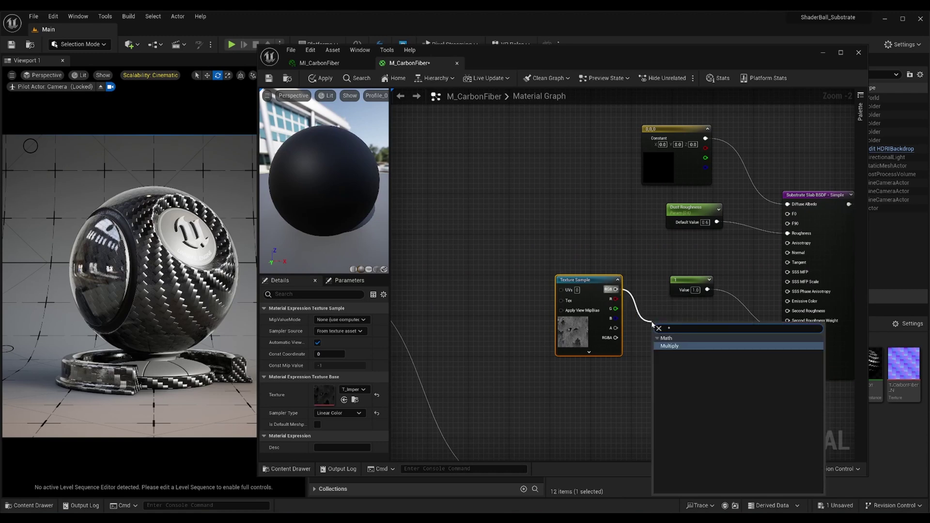
key(Return)
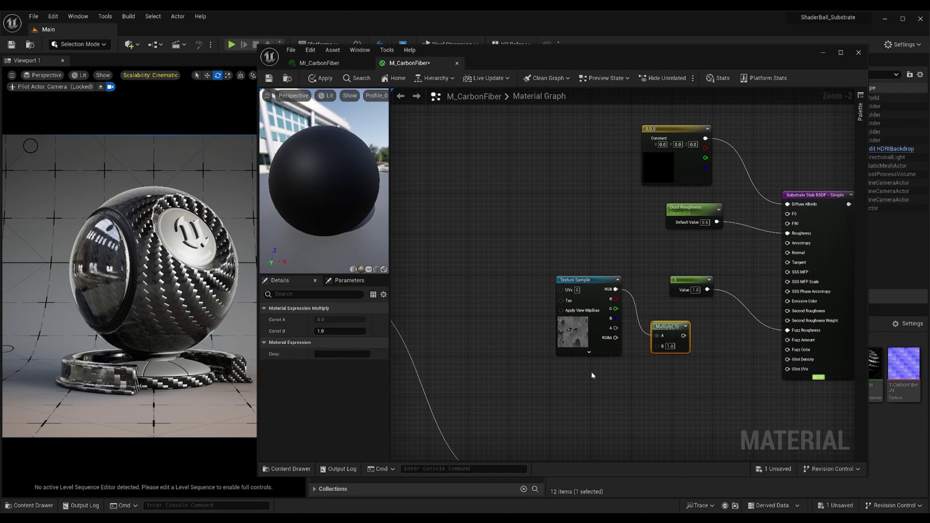
click(591, 375)
drag(629, 386, 657, 346)
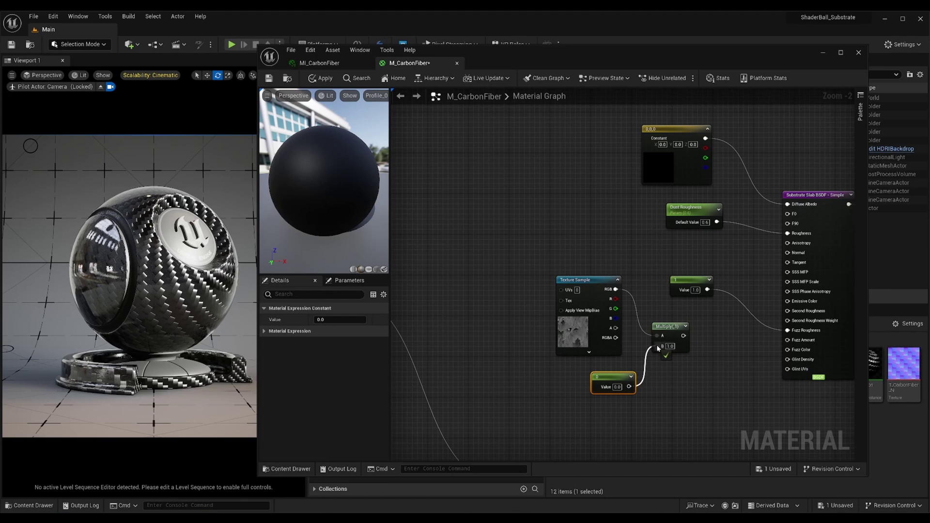
click(617, 386)
text(1)
key(Return)
mouse_move(676, 335)
mouse_down()
mouse_move(783, 354)
mouse_move(787, 339)
mouse_up()
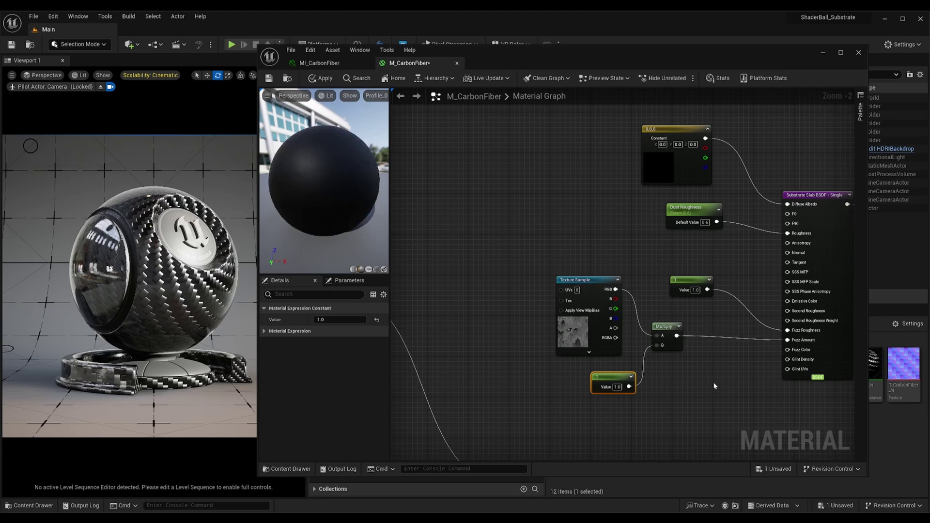
- Wire a Dust Color parameter into Fuzz Color and set its default to white
right_drag(714, 385, 693, 297)
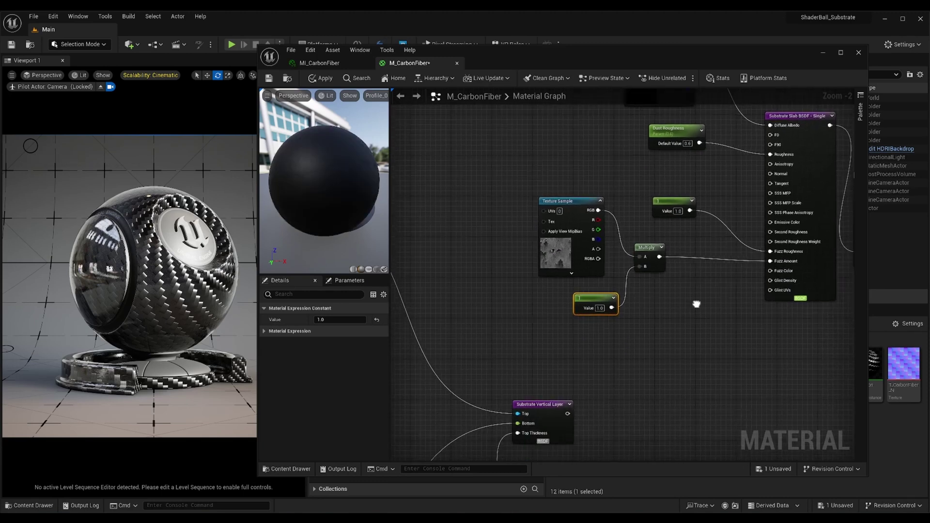
click(657, 296)
drag(719, 307, 767, 261)
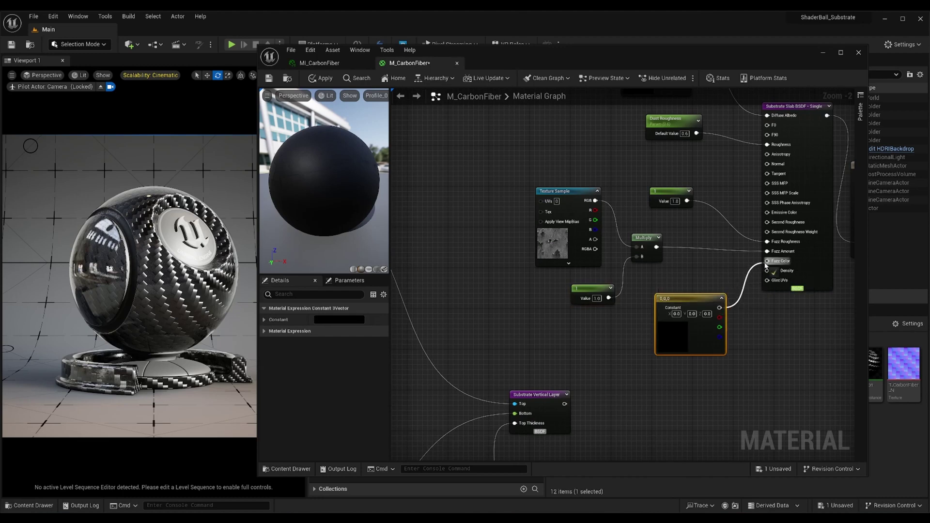
right_click(683, 298)
click(699, 314)
text(Dus)
text(r)
key(Return)
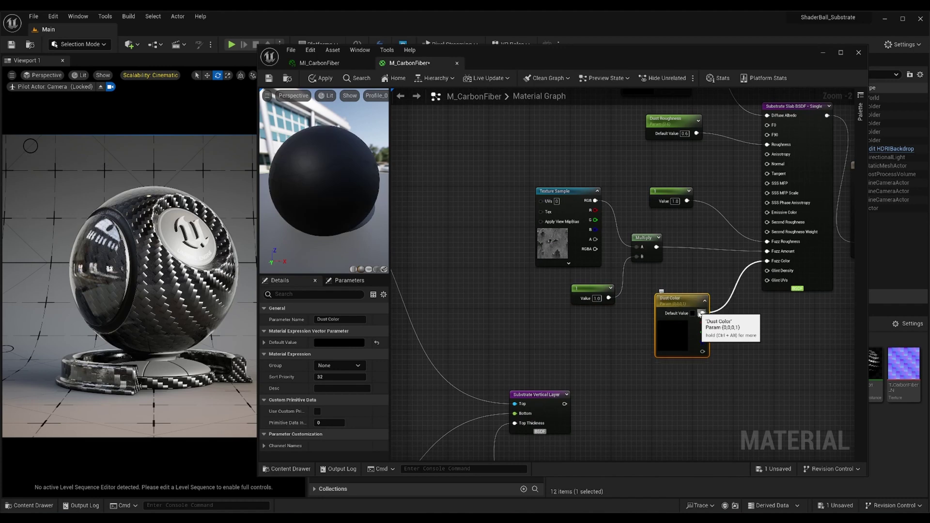
click(339, 342)
drag(465, 447, 499, 446)
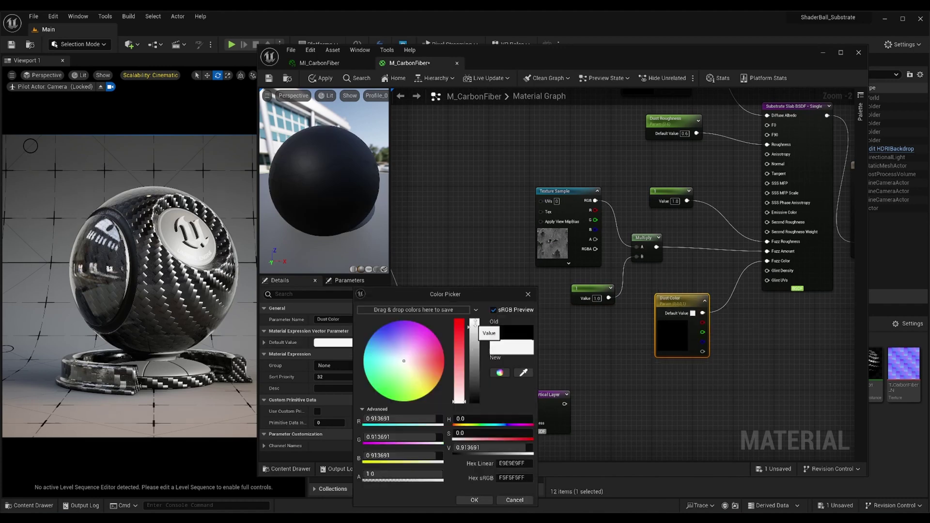
click(474, 500)
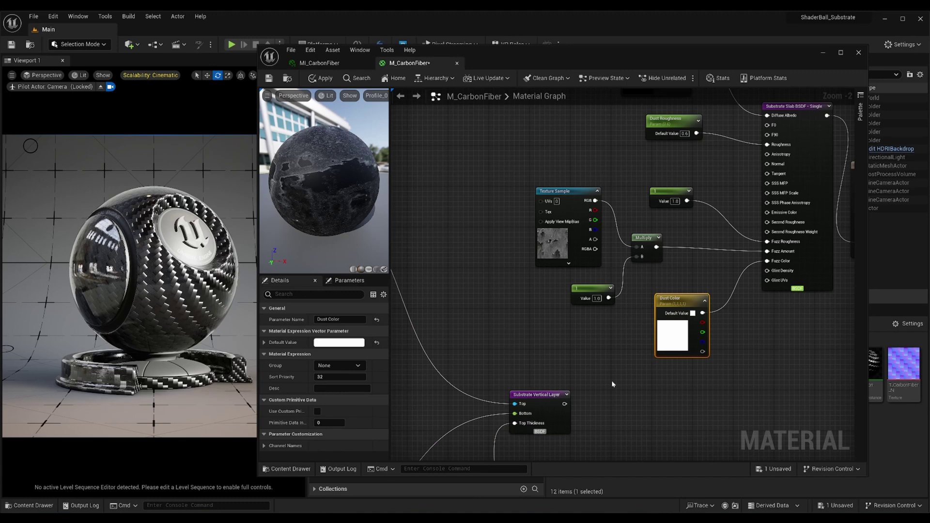
- Convert the multiplier constant 1 into a scalar parameter named Dust Intensity
right_click(593, 291)
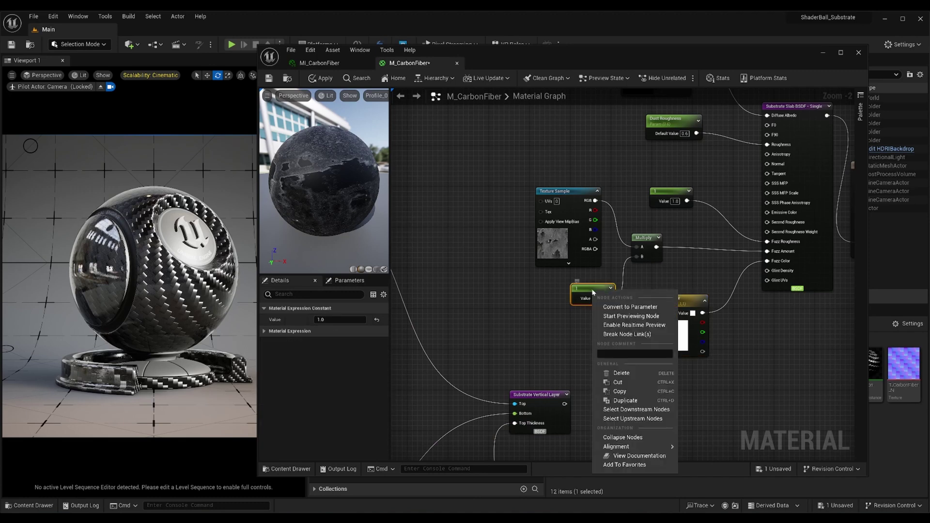
click(629, 306)
text(Dust Intens)
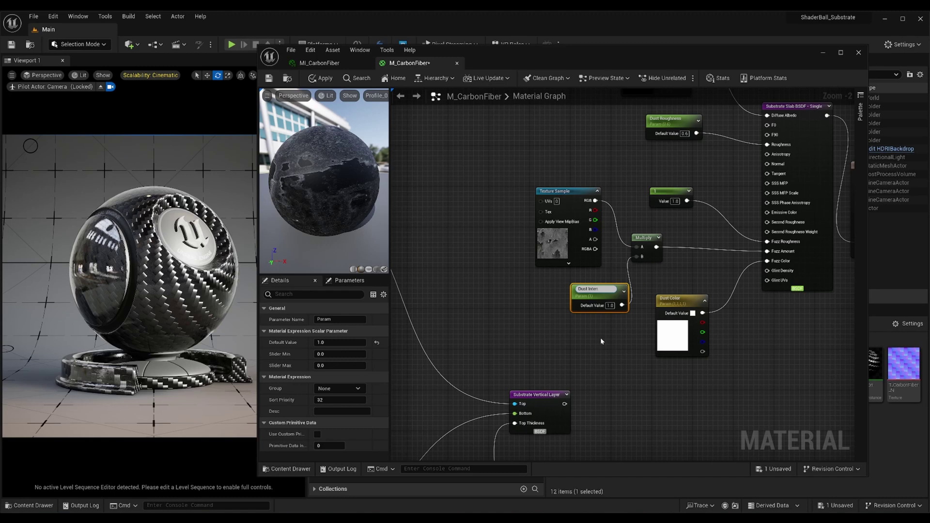
text(ity)
click(600, 341)
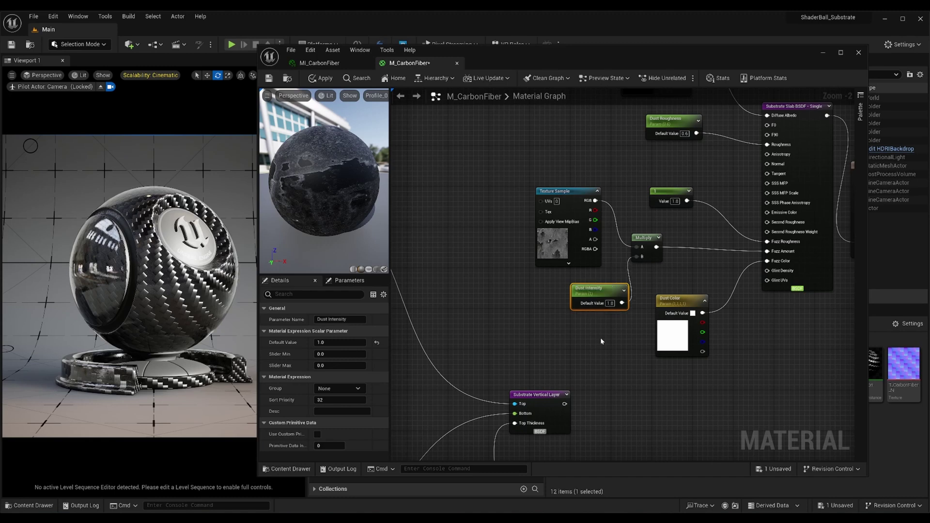
scroll(597, 335, down, 3)
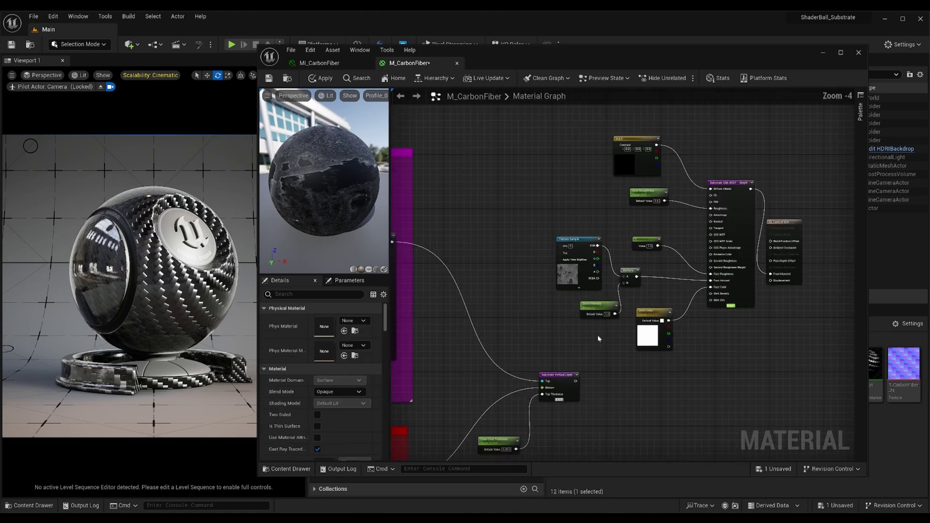
- Wrap the dust nodes in a comment titled Dust with colour FFE500
drag(463, 176, 654, 332)
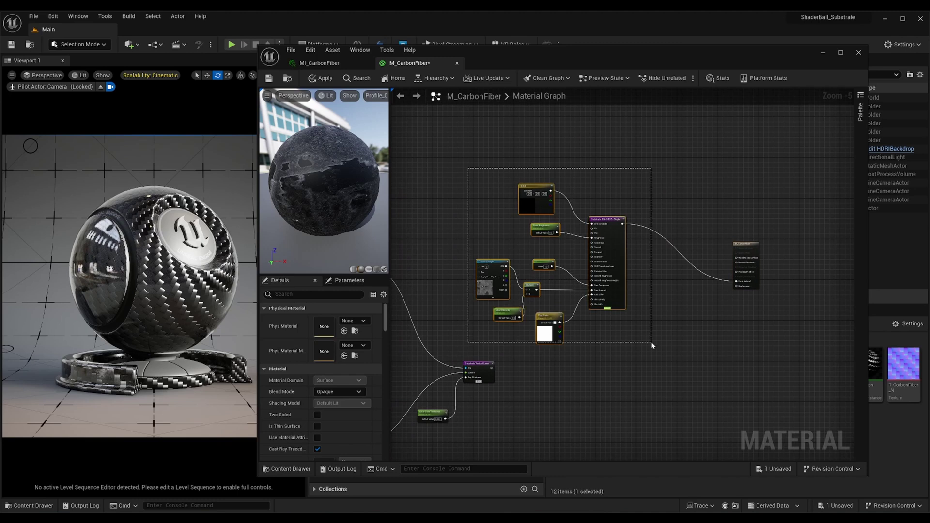
key(c)
scroll(484, 197, up, 2)
text(Dust)
key(Return)
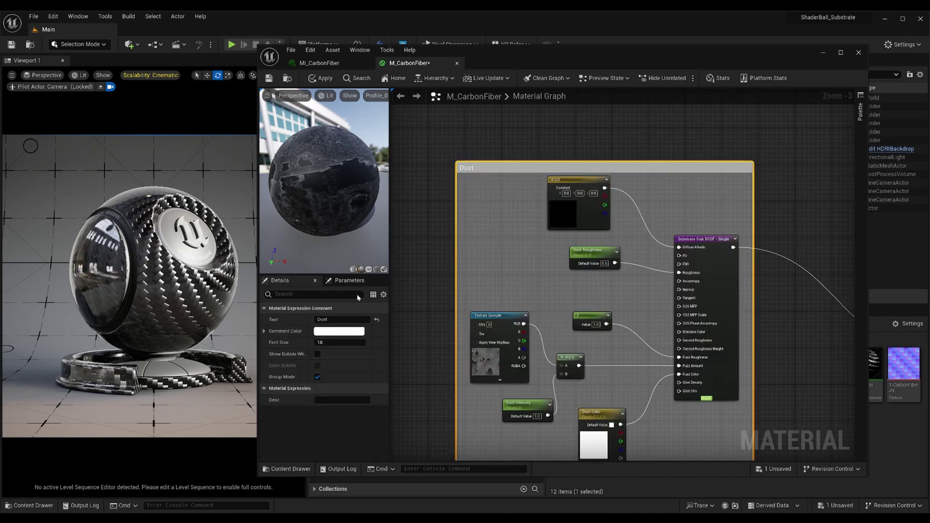
click(339, 330)
click(491, 460)
text(FFE500)
scroll(609, 370, down, 3)
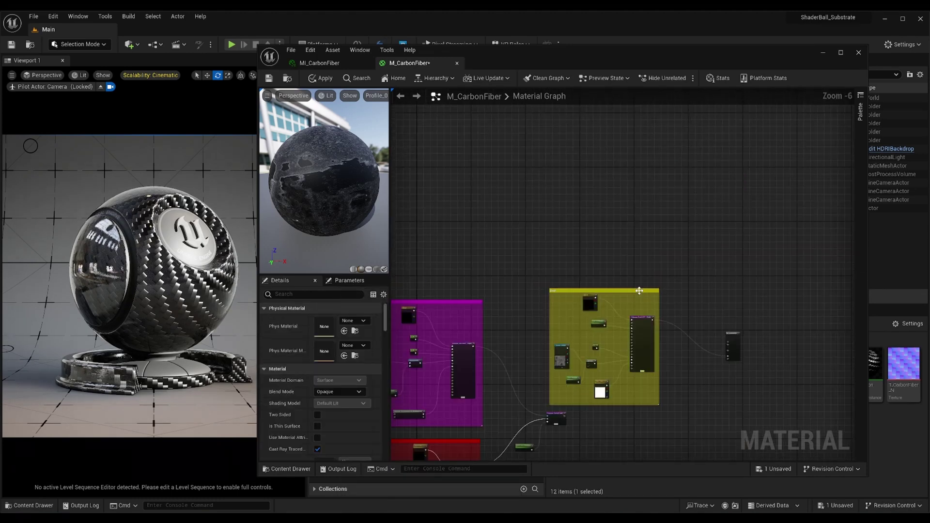
- Move the Dust comment above the magenta group and save the material
drag(639, 294, 459, 180)
click(522, 280)
right_drag(522, 280, 677, 274)
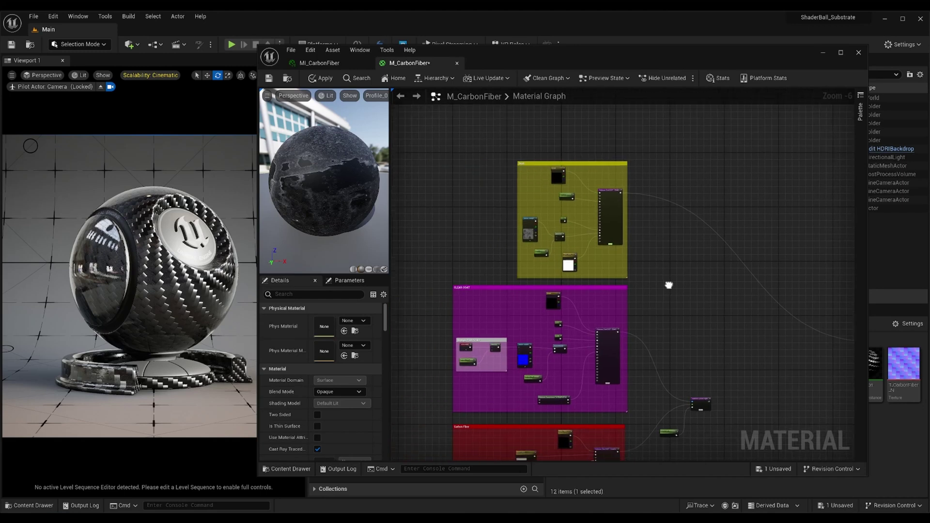
key(ctrl+s)
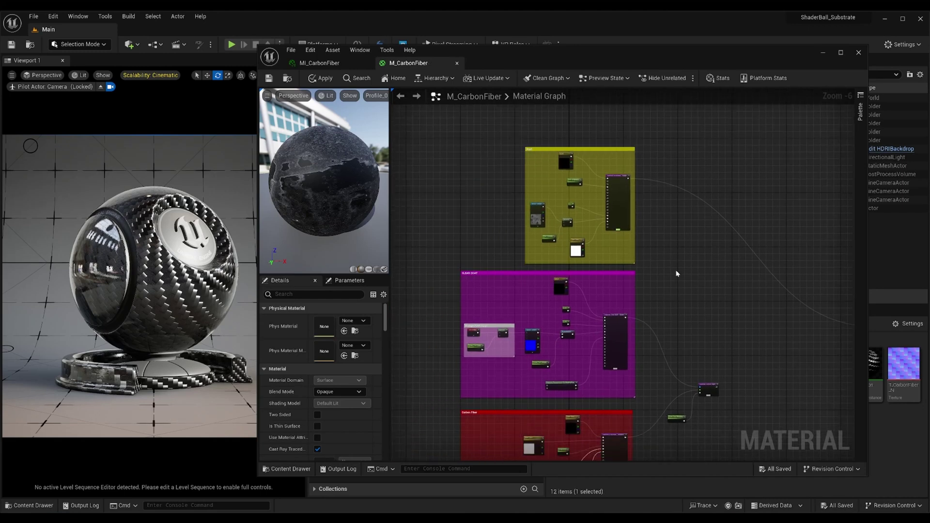
scroll(490, 198, down, 1)
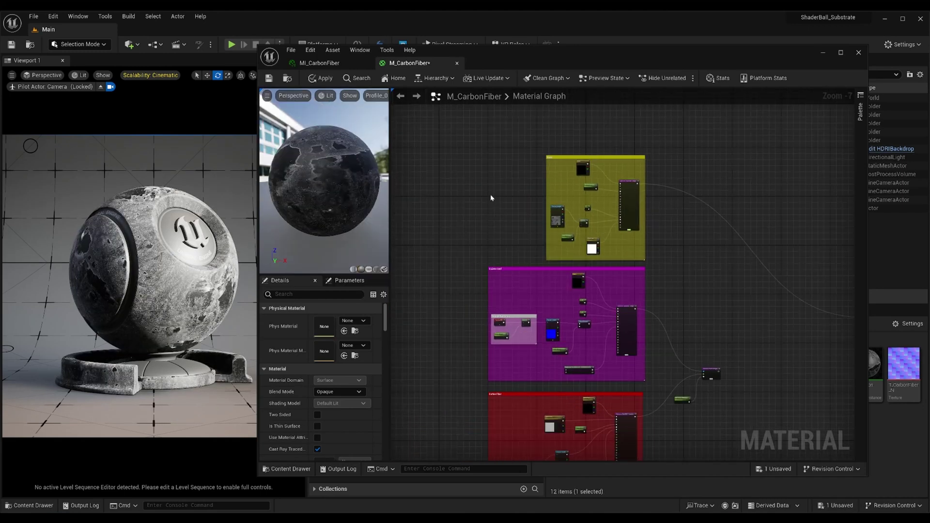
right_drag(686, 257, 523, 276)
scroll(531, 224, up, 2)
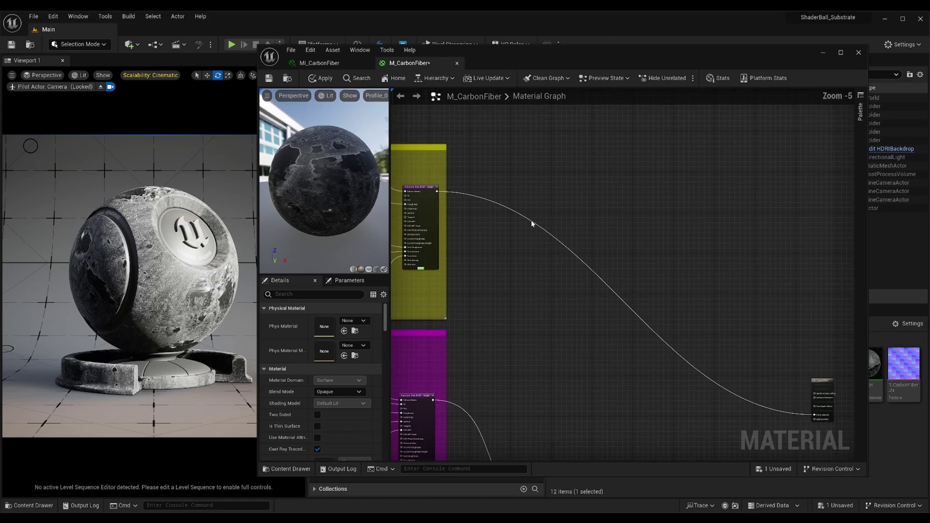
scroll(537, 224, up, 2)
right_drag(542, 225, 539, 245)
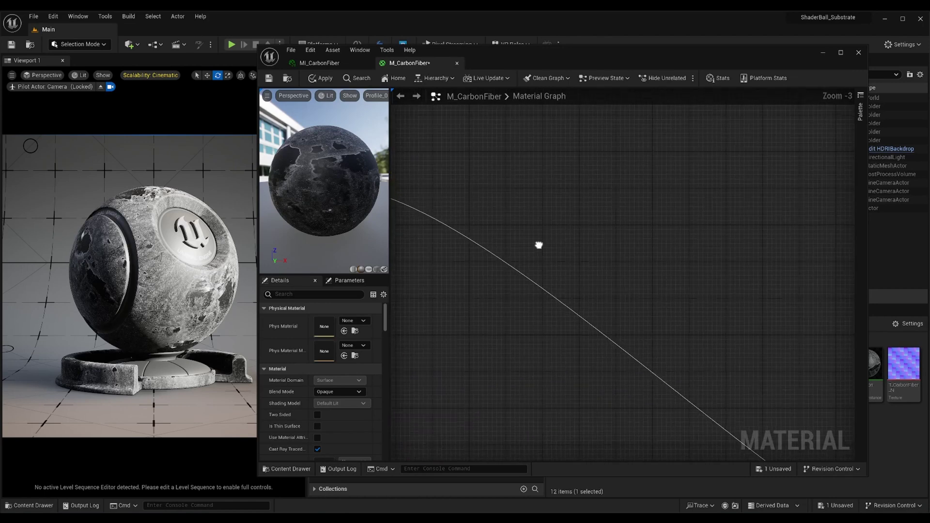
- Add a VertexNormalWS node and preview the vertex normals on the sphere
right_click(524, 199)
text(vertex)
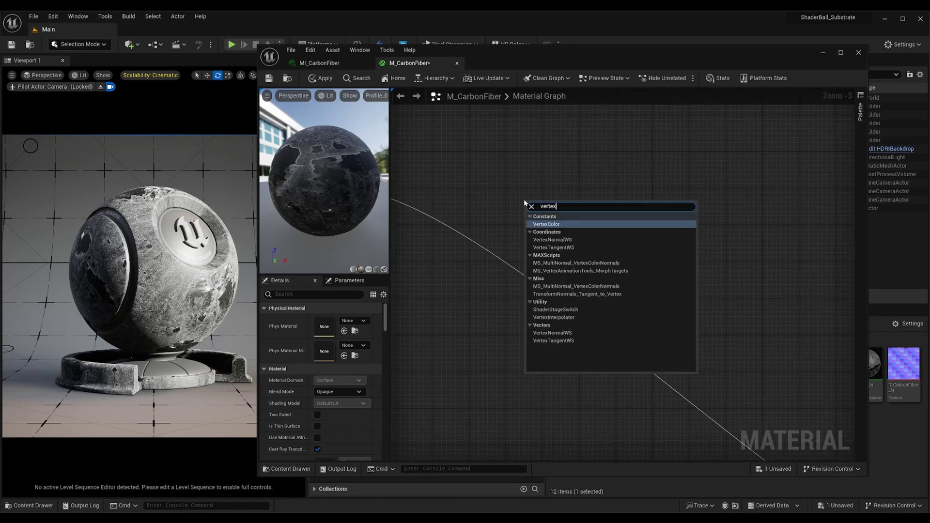
text(nor)
key(Return)
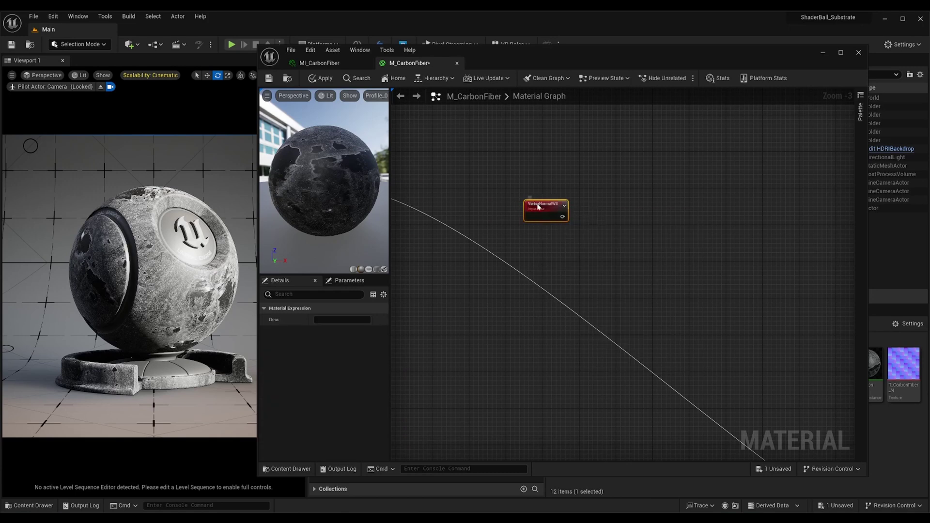
right_click(538, 207)
click(555, 222)
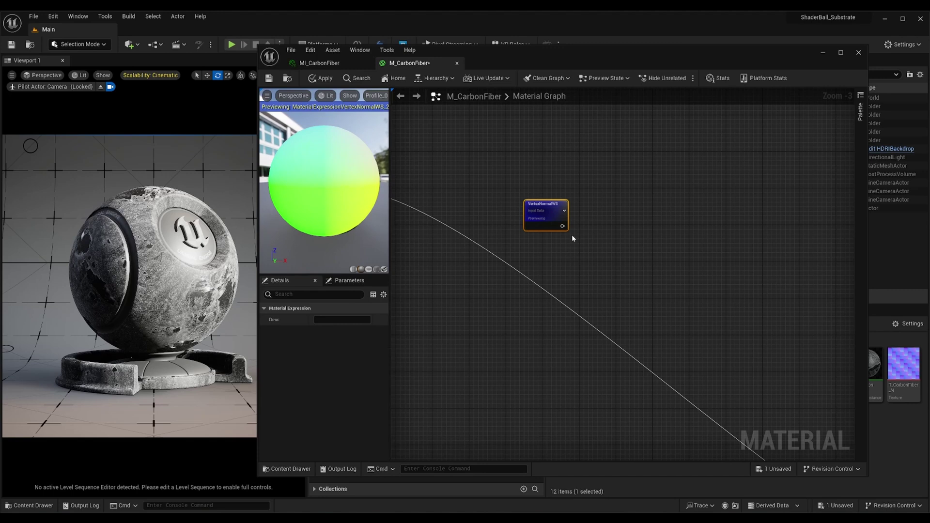
- Feed the normals into a Component Mask that keeps only the B channel
drag(562, 225, 595, 228)
text(m)
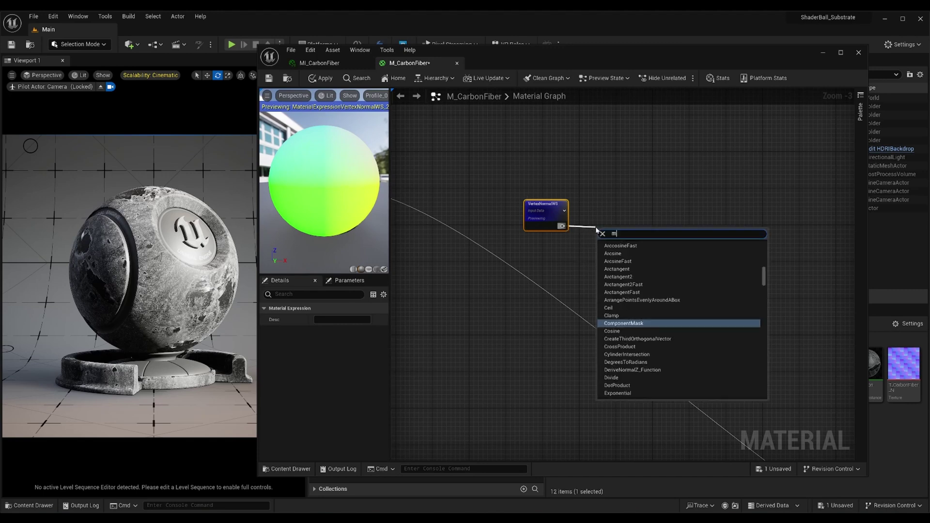
text(ask)
key(Return)
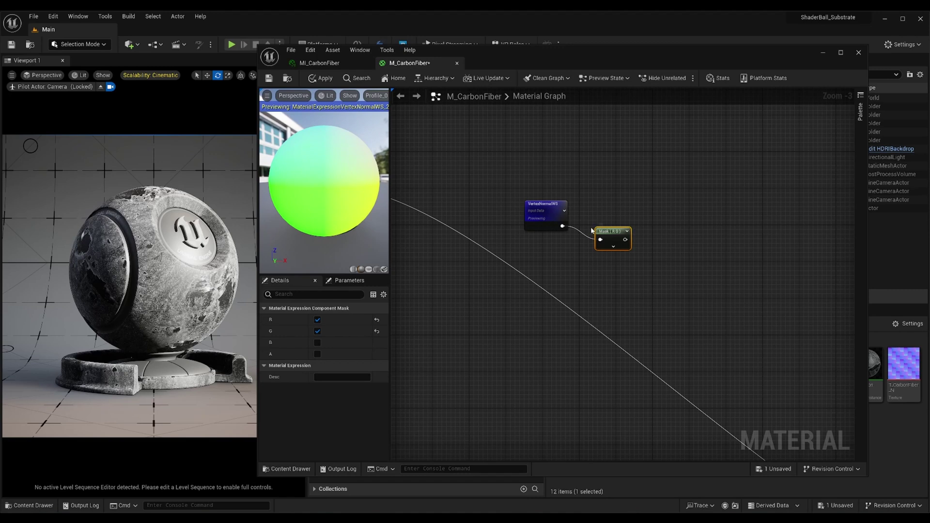
right_click(609, 232)
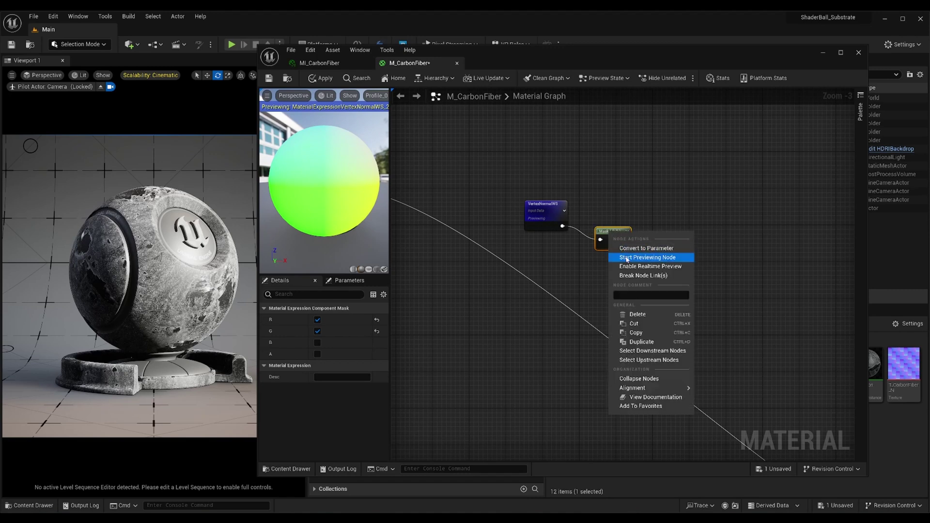
click(627, 259)
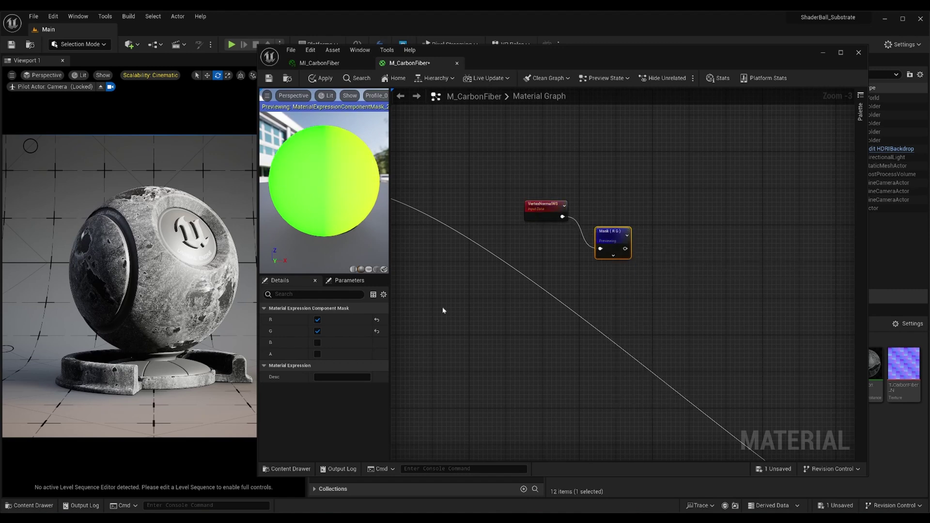
click(317, 332)
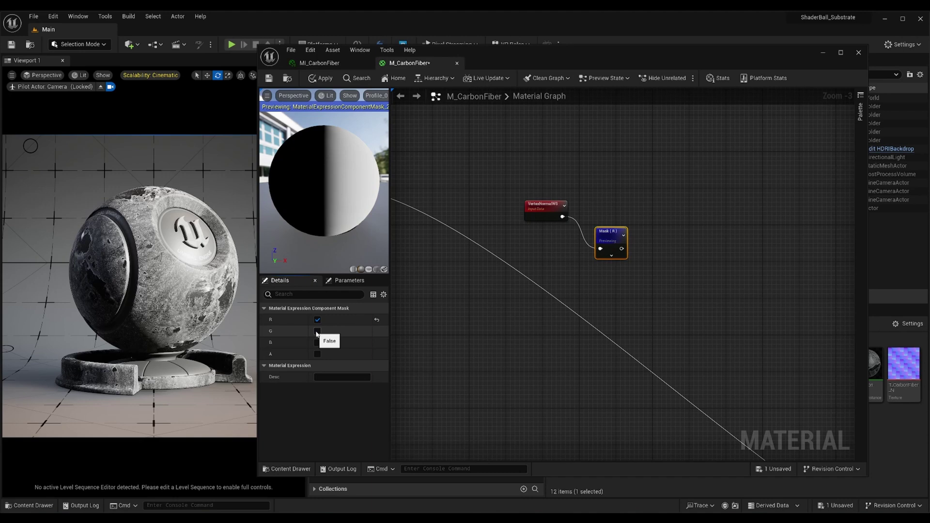
click(317, 319)
click(317, 342)
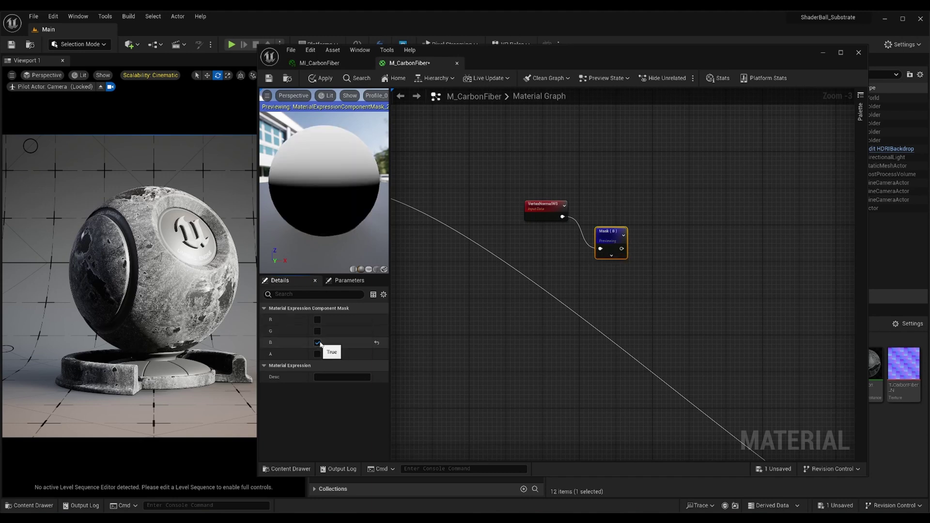
right_click(612, 232)
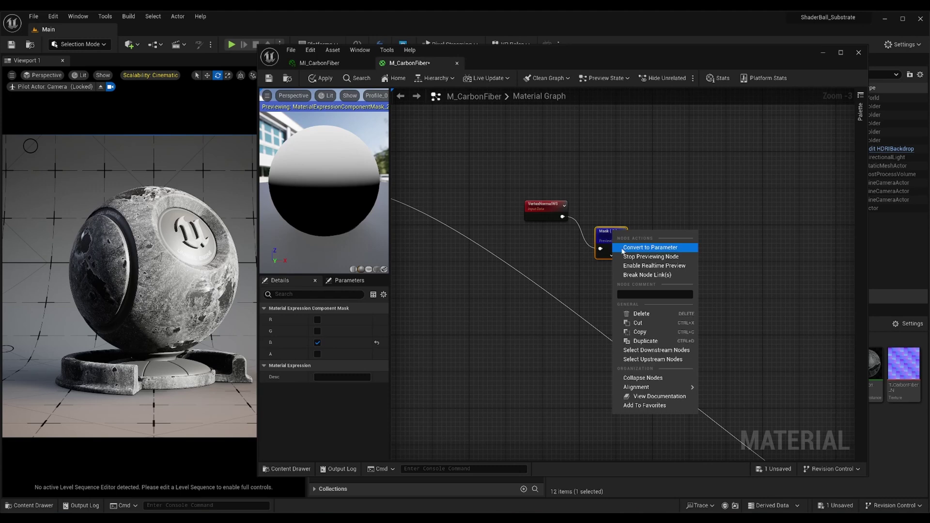
click(640, 257)
drag(611, 232, 606, 209)
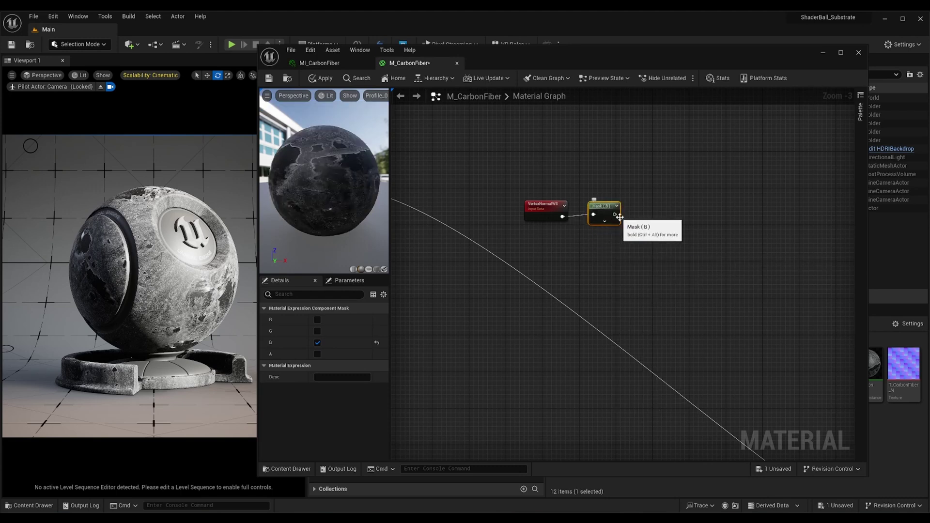
- Add a Multiply node fed by the Mask (B) output
drag(614, 214, 673, 217)
text(multiply)
key(Return)
drag(678, 218, 672, 206)
click(659, 250)
right_drag(659, 250, 664, 208)
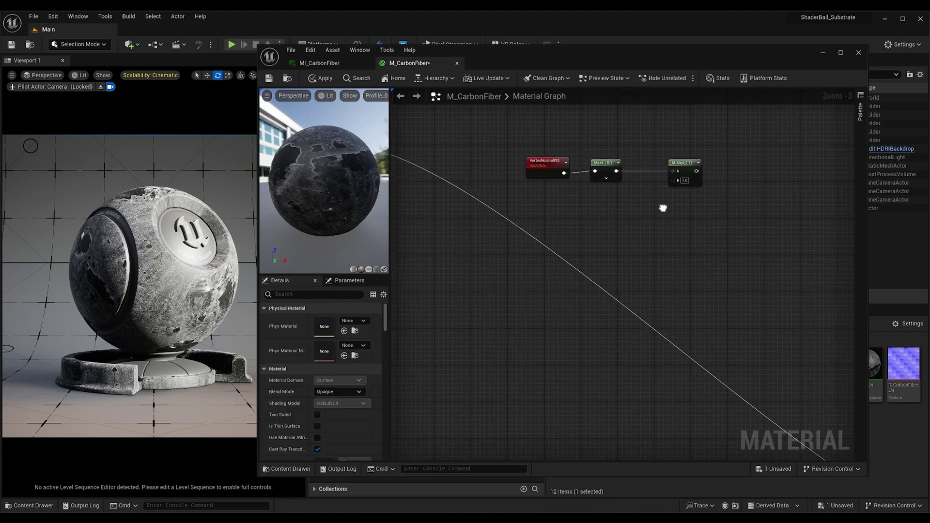
- Wire a Lerp into Multiply's B input, with two constants on its A and B inputs
right_click(617, 246)
text(lerp)
key(Return)
drag(650, 257, 672, 181)
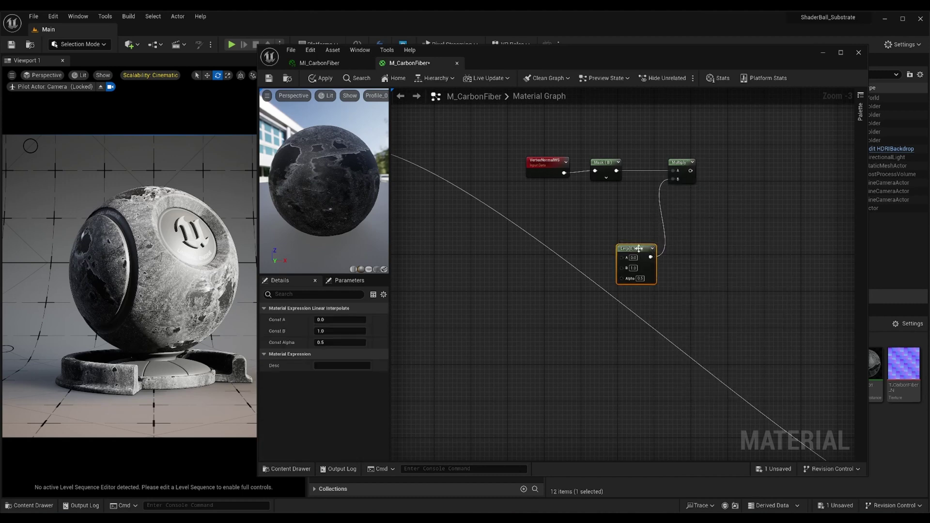
drag(632, 248, 629, 226)
click(589, 228)
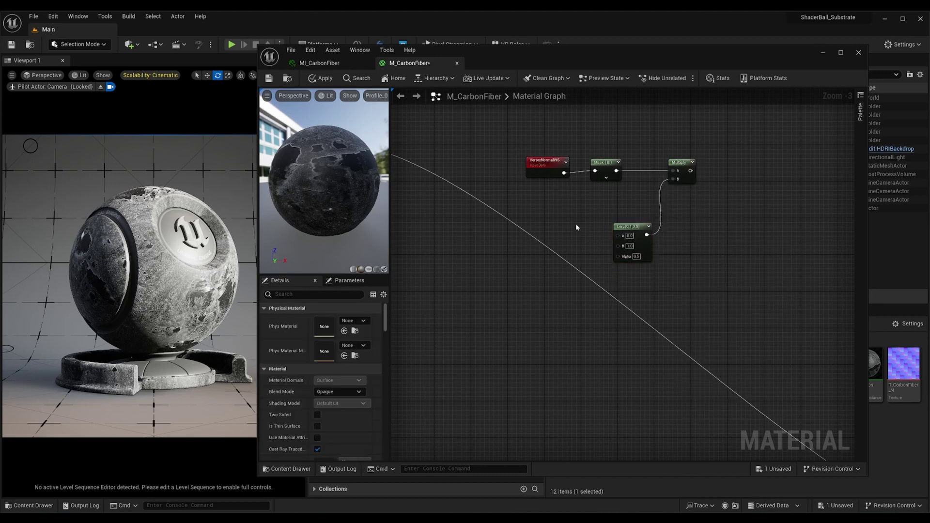
click(555, 207)
drag(587, 217, 618, 238)
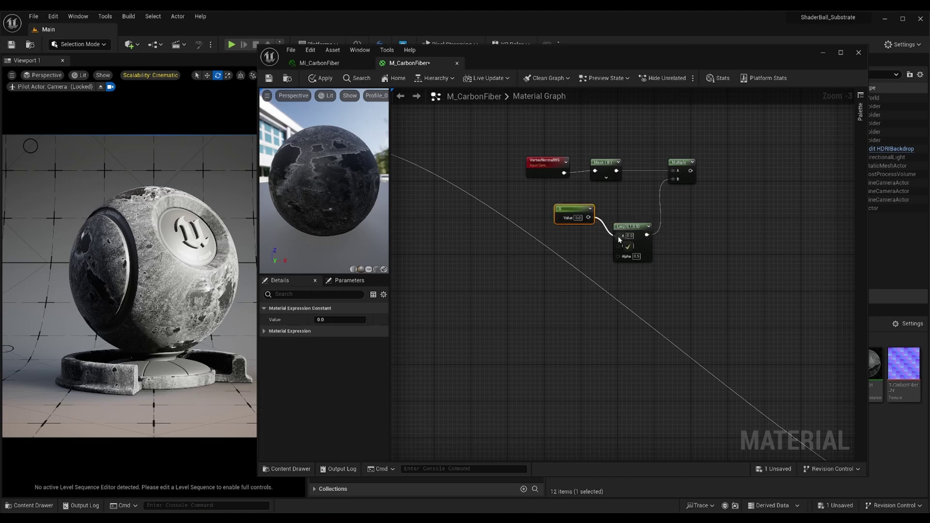
click(558, 237)
mouse_move(591, 247)
mouse_down()
mouse_move(618, 243)
mouse_move(582, 236)
mouse_up()
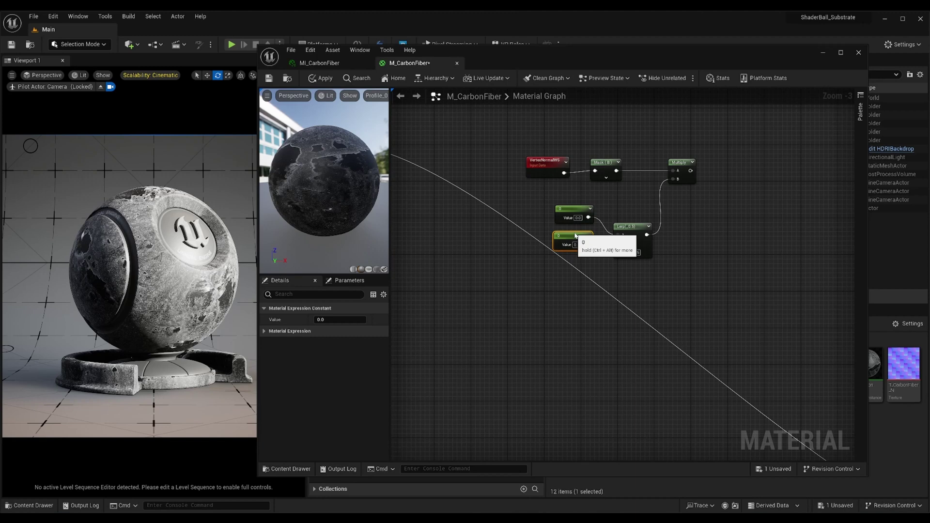
- Convert the two constants into Dust Min and Dust Max parameters and edit their defaults
click(574, 209)
right_click(574, 209)
click(593, 228)
text(Dust Min)
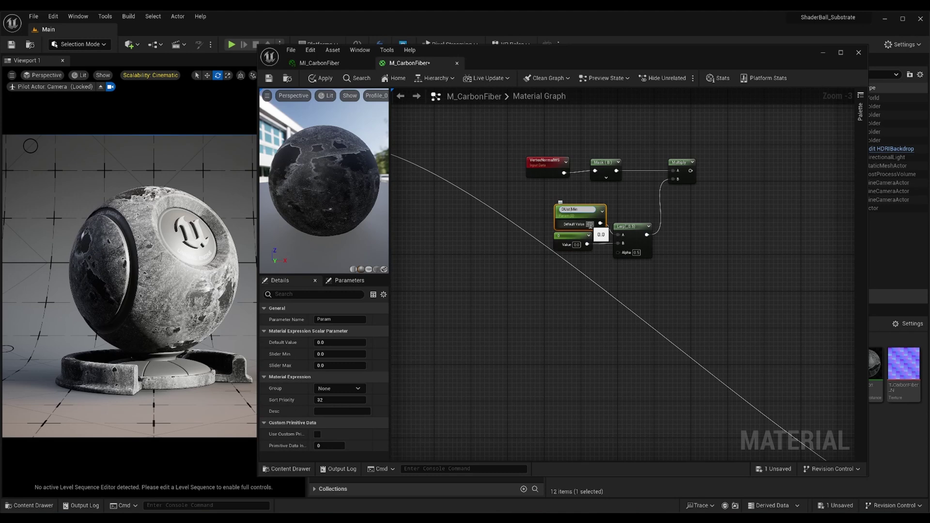
key(Return)
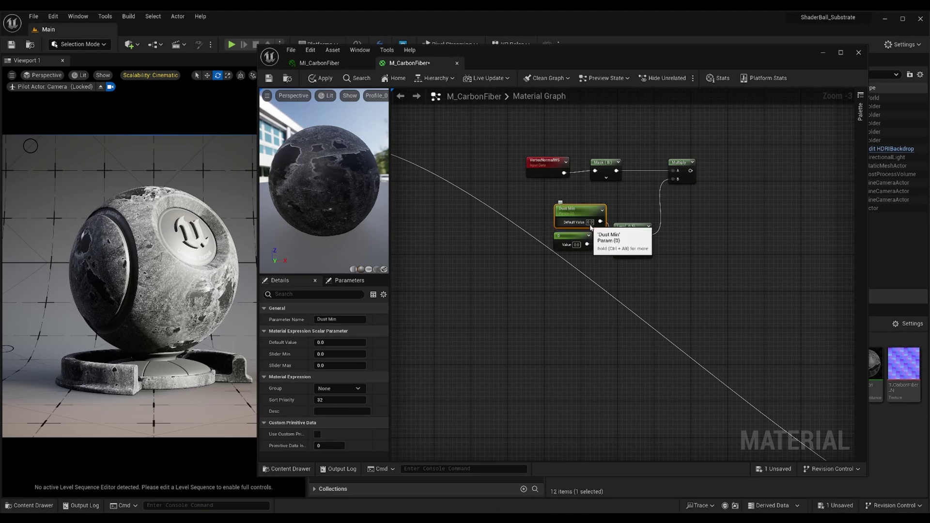
right_click(576, 236)
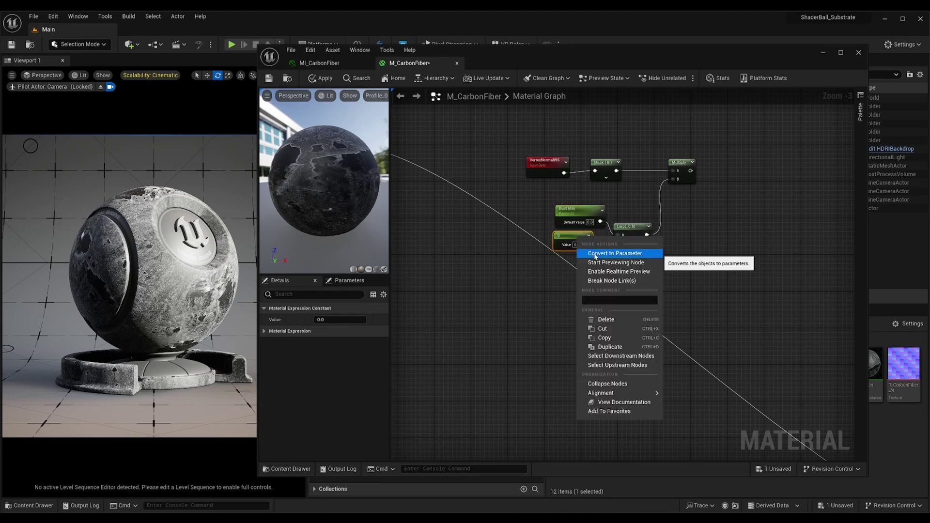
click(592, 245)
text(Dust Mas)
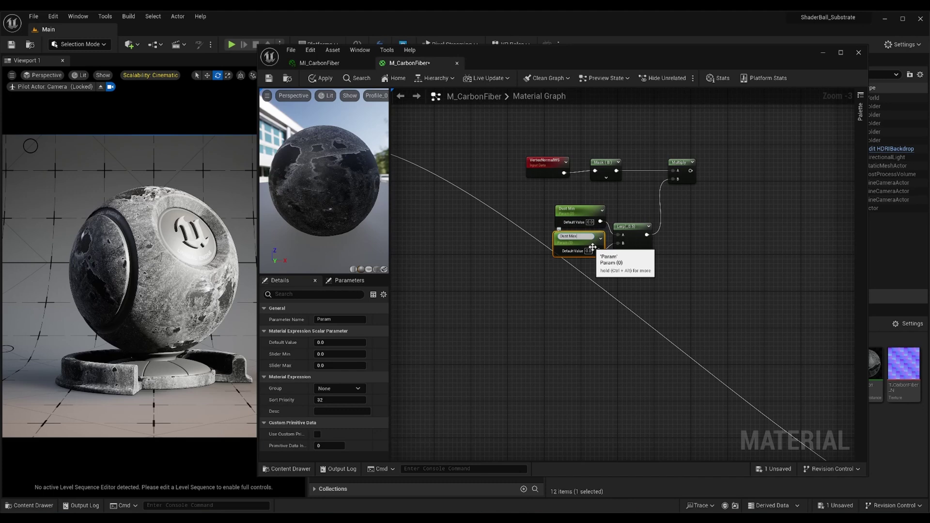
text(x)
key(Return)
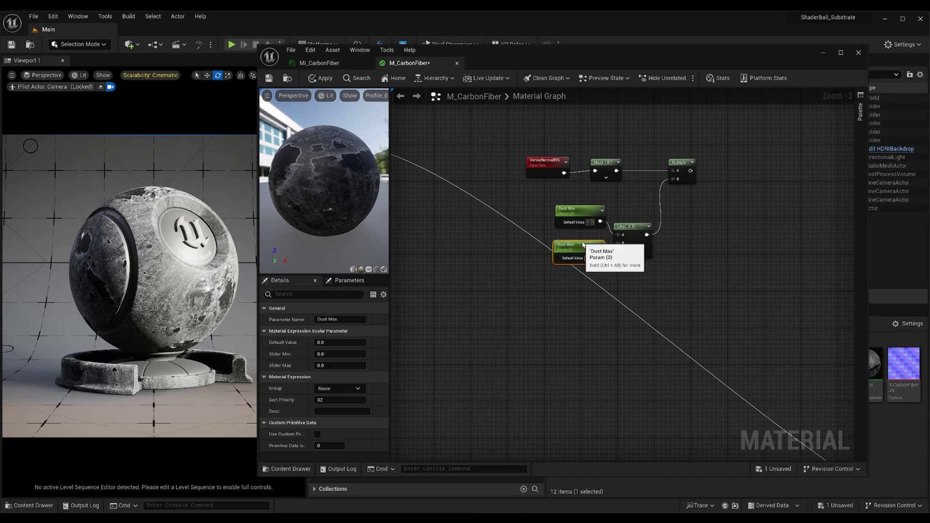
click(588, 222)
text(1)
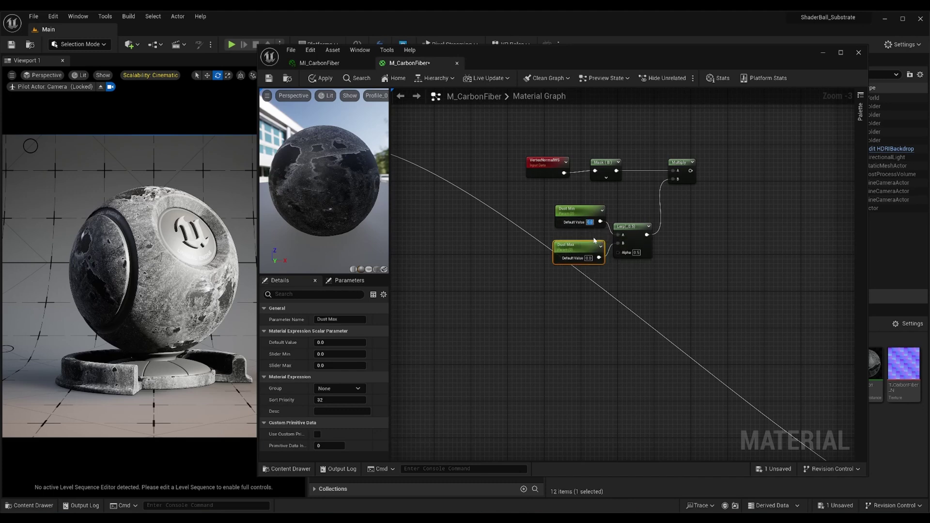
key(Return)
key(BackSpace)
click(632, 290)
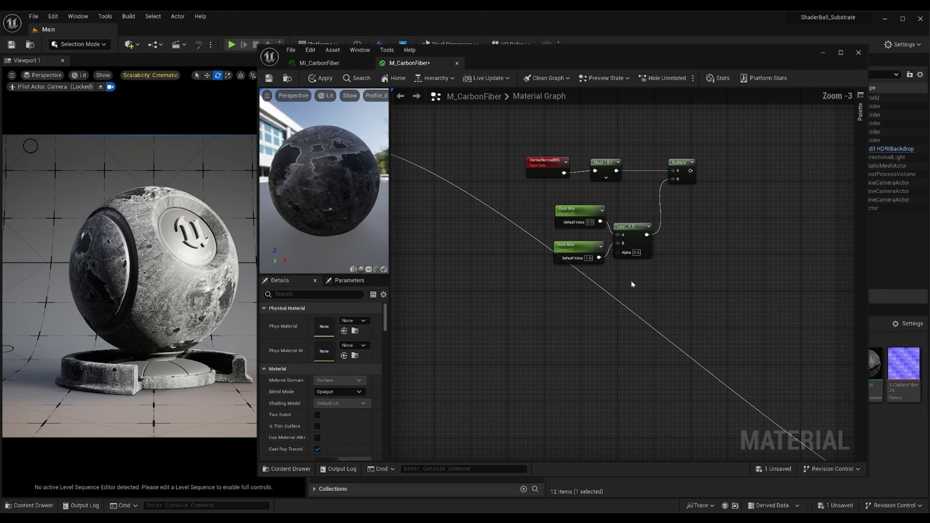
- Route the Multiply output wire through two reroute points placed lower down
scroll(552, 284, down, 2)
right_drag(552, 284, 662, 264)
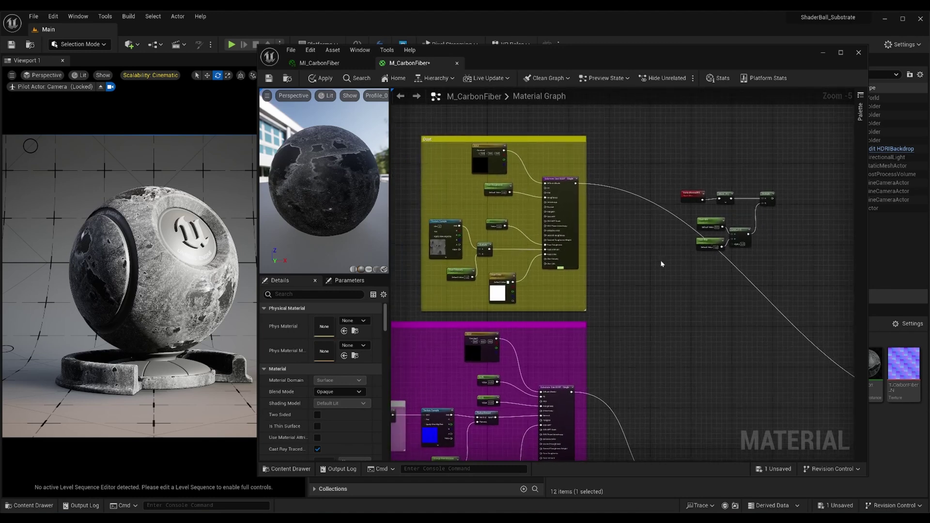
scroll(655, 257, up, 1)
mouse_move(434, 246)
mouse_down()
mouse_move(759, 244)
mouse_move(751, 248)
mouse_up()
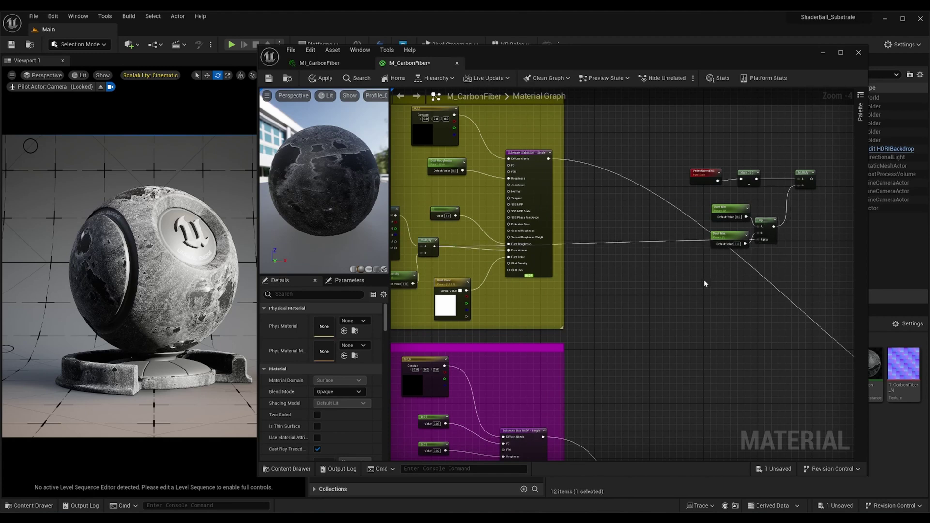
double_click(597, 245)
drag(599, 246, 510, 307)
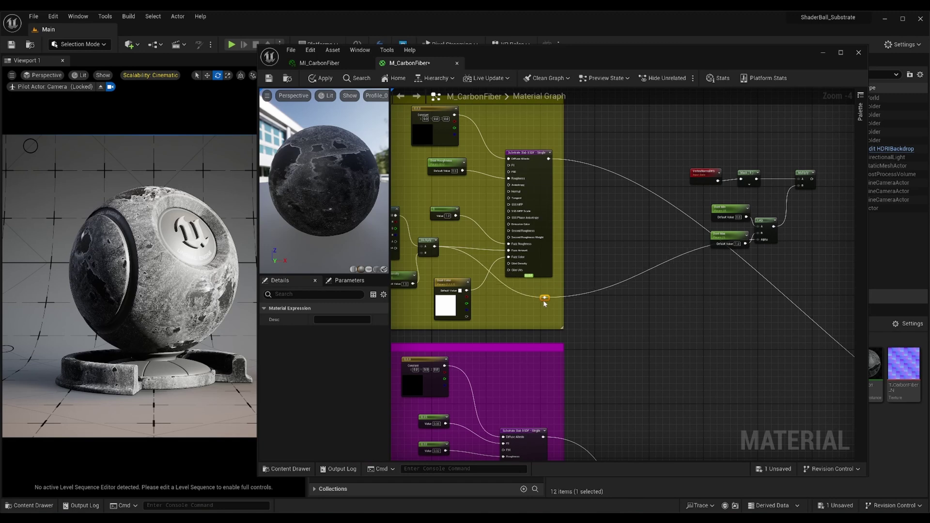
double_click(657, 261)
drag(662, 264, 665, 311)
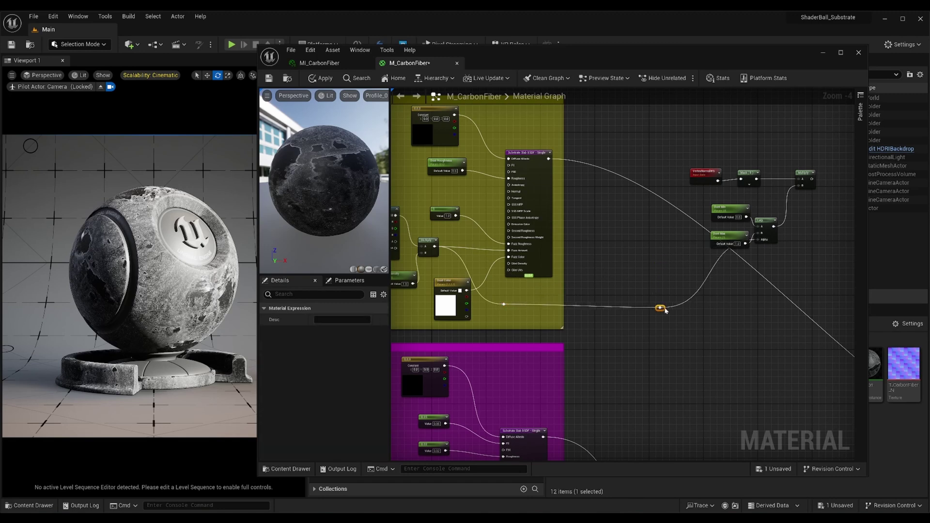
- Wrap the mask nodes in a cyan comment titled Dust Mask
right_drag(722, 324, 638, 342)
drag(561, 134, 746, 274)
key(c)
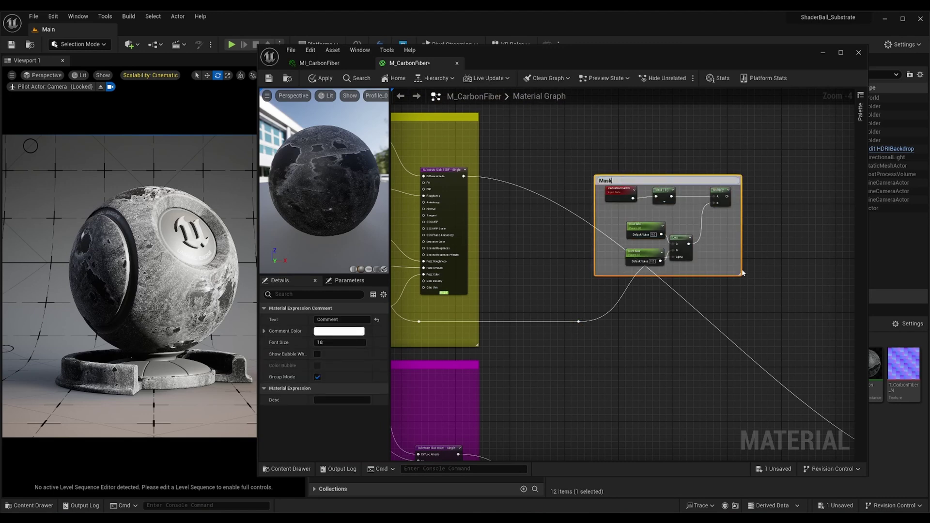
text(Dust)
key(Return)
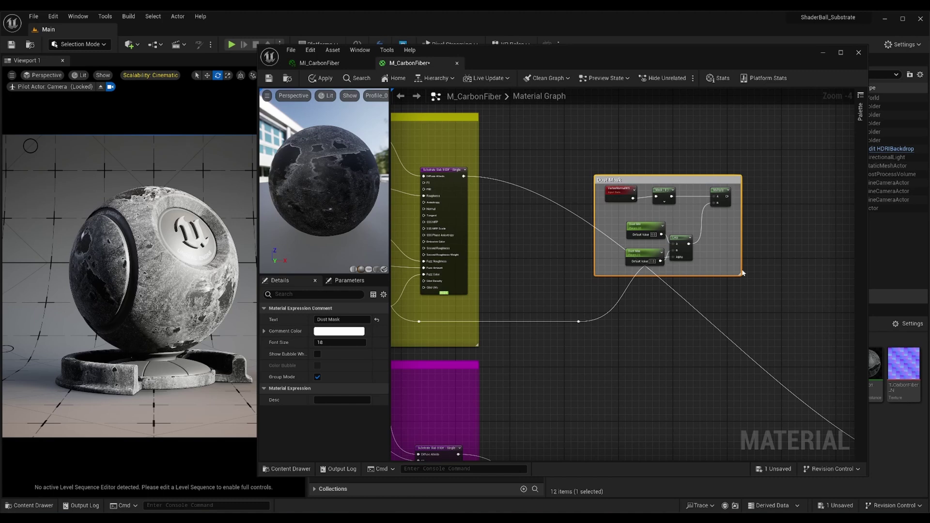
click(338, 331)
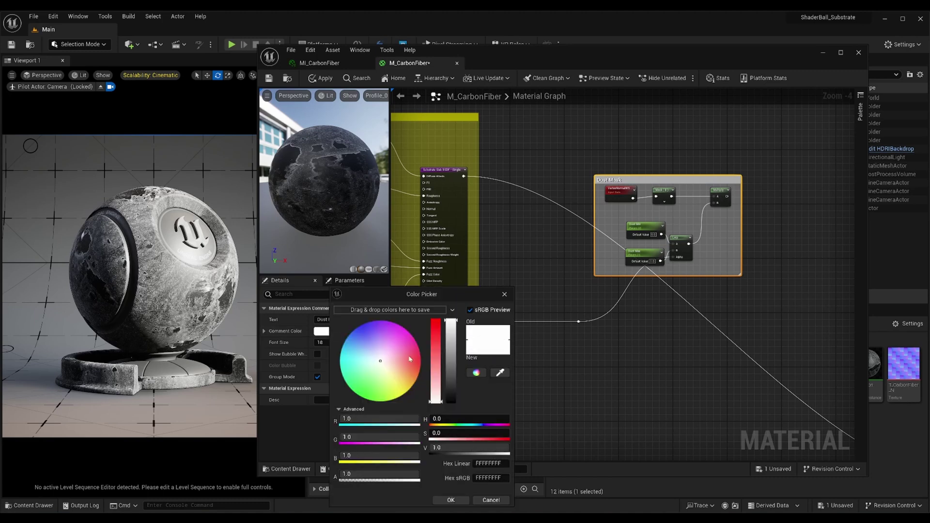
click(340, 361)
click(449, 499)
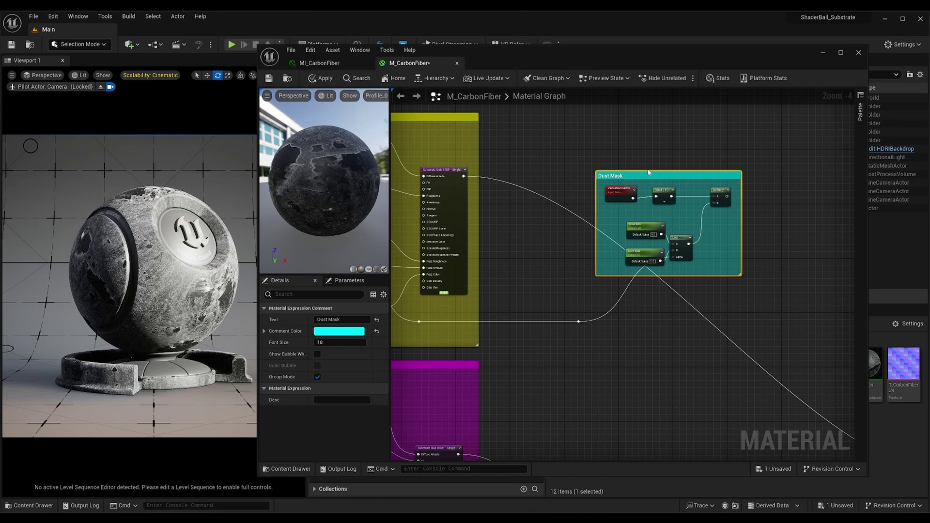
- Undo the accidental resize and place the Dust Mask comment beside the Dust group
key(ctrl+z)
scroll(654, 242, down, 2)
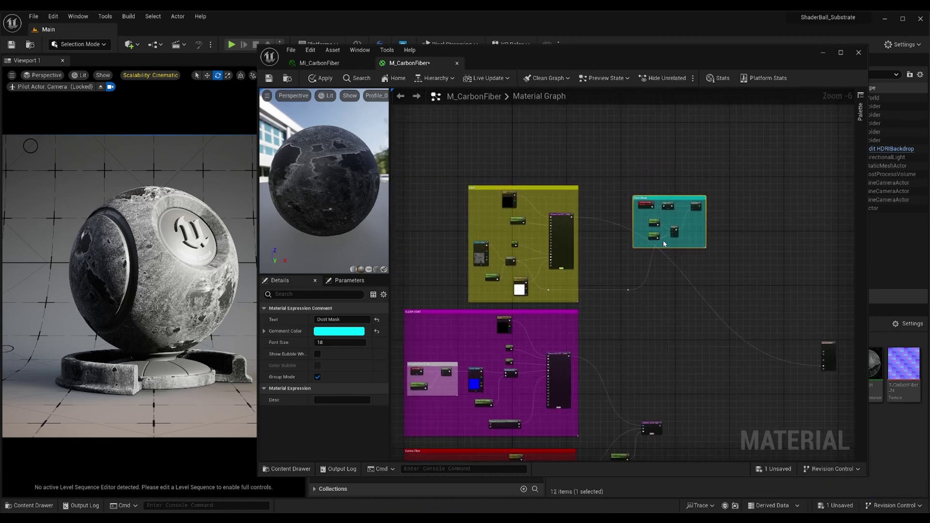
drag(660, 198, 645, 228)
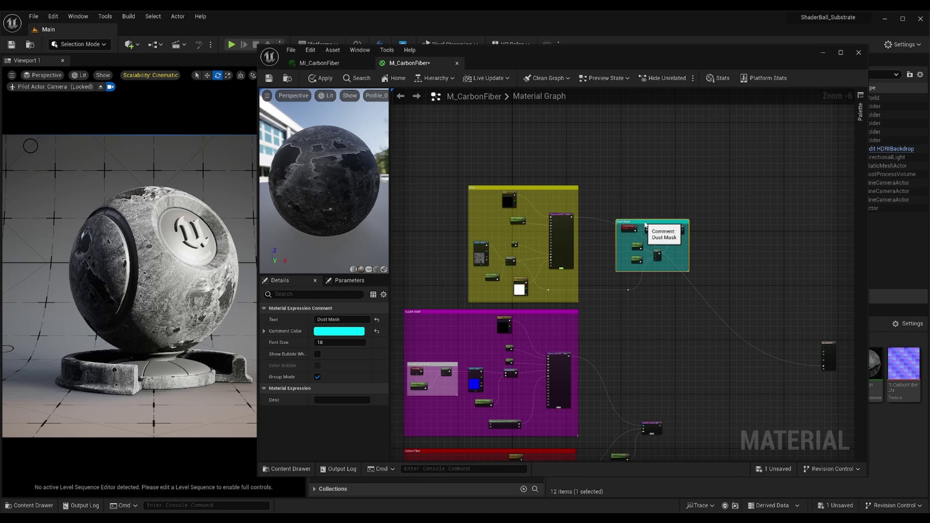
scroll(646, 229, up, 2)
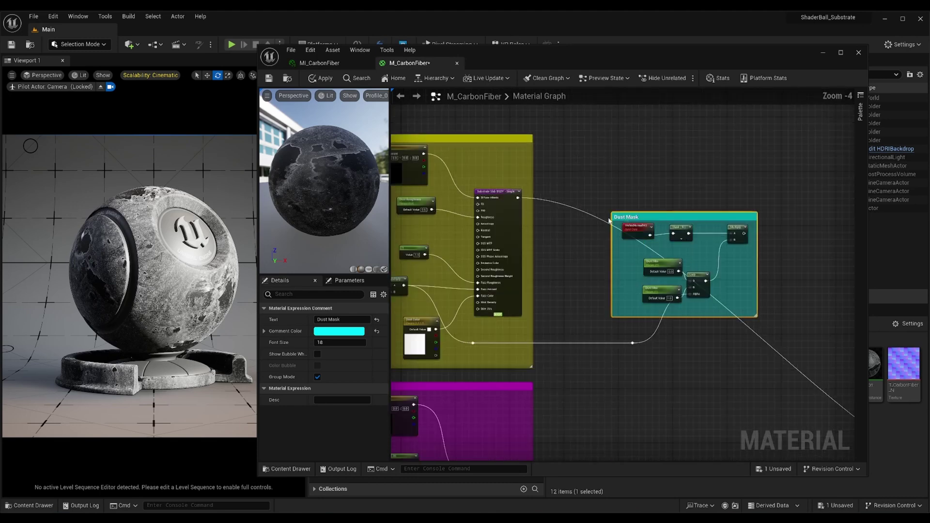
right_drag(617, 196, 628, 202)
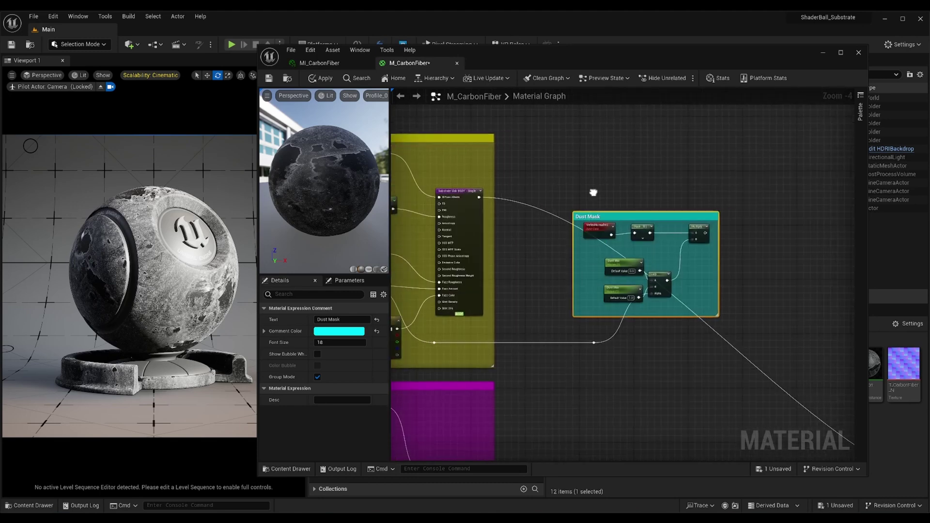
- Add a Substrate Coverage Weight node with the dust slab in A and the Dust Mask Multiply in Weight
right_click(711, 200)
text(substrate)
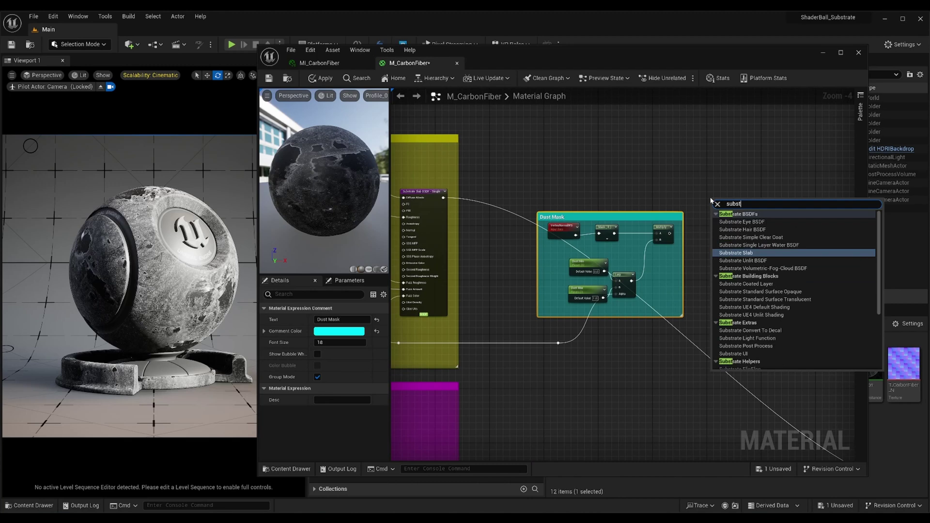
text( co)
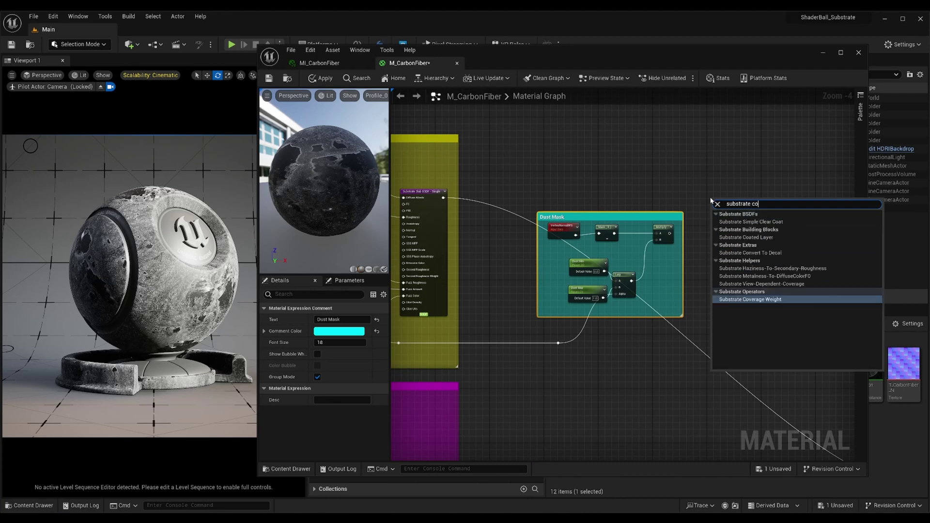
text(ve)
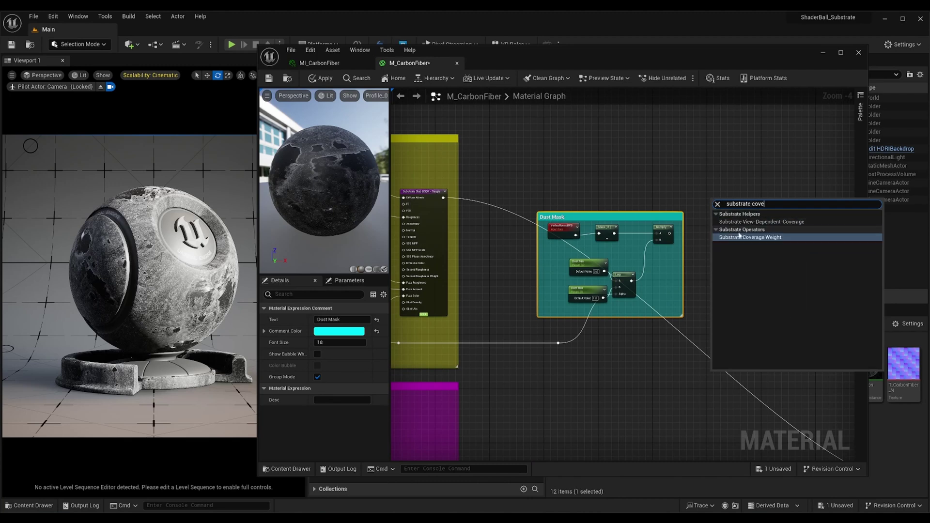
click(731, 237)
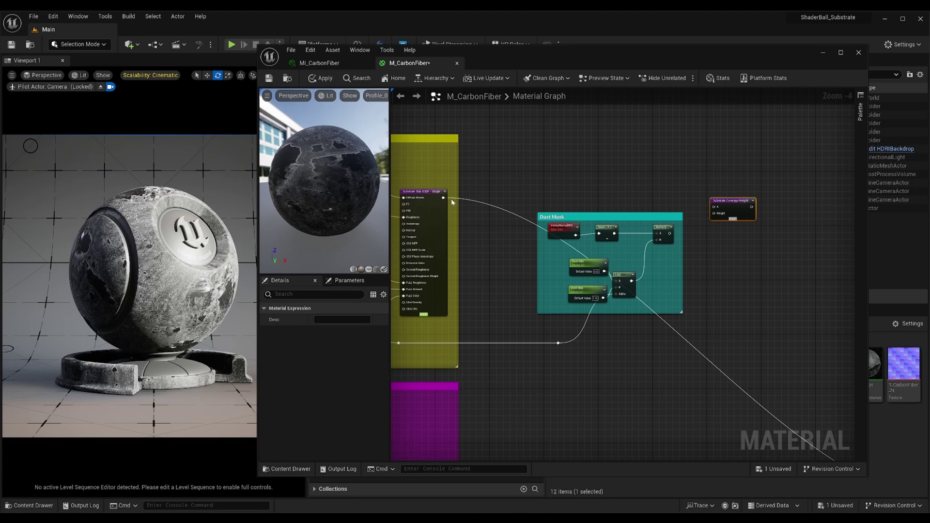
drag(443, 198, 713, 210)
drag(669, 233, 714, 214)
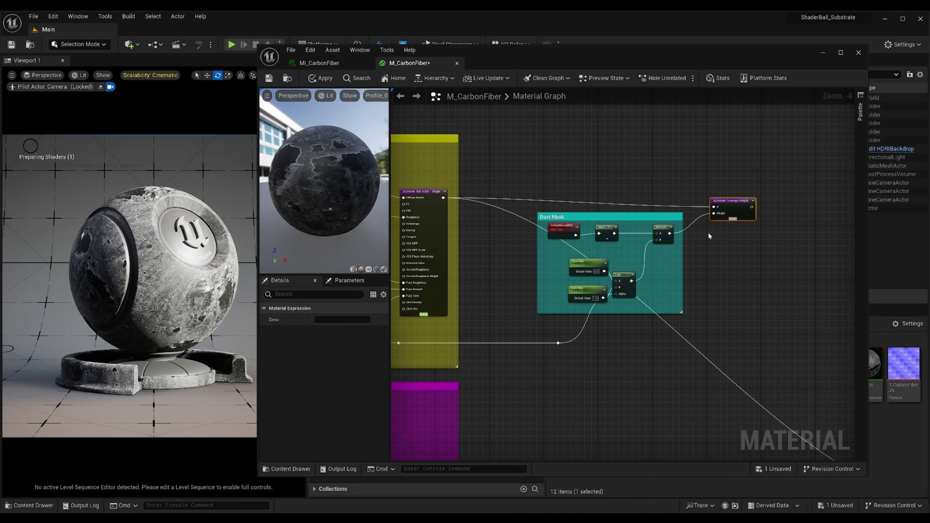
- Connect the Coverage Weight output to Front Material, then apply and save the material
right_drag(720, 301, 541, 241)
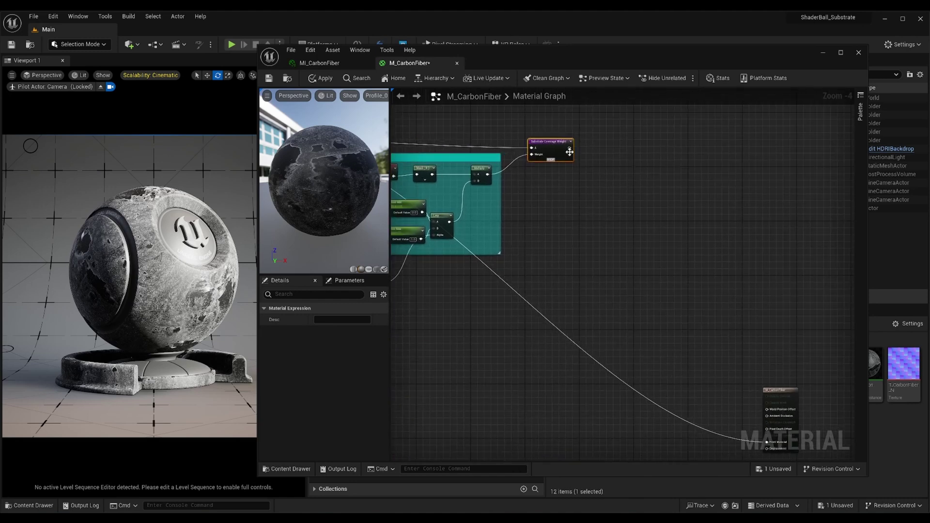
drag(569, 152, 767, 445)
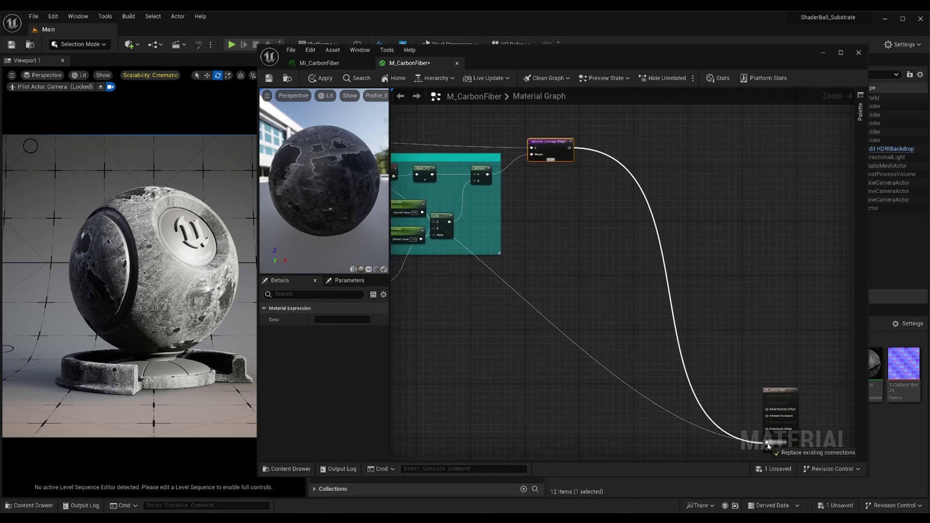
drag(768, 445, 767, 445)
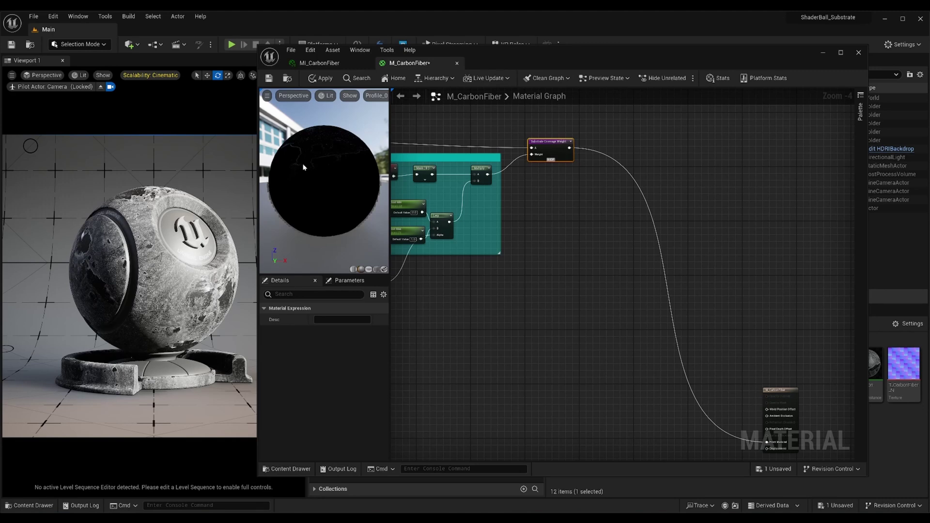
drag(318, 164, 368, 167)
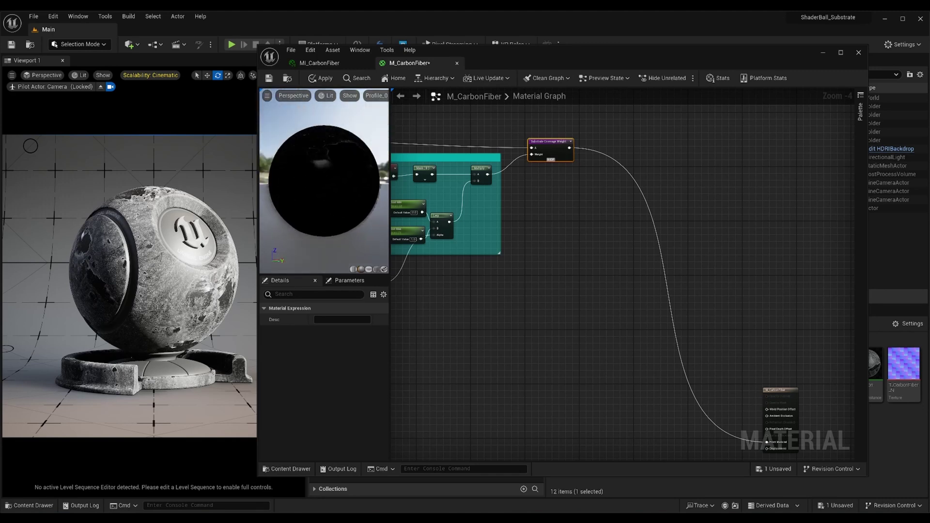
right_drag(541, 251, 620, 262)
click(320, 78)
click(269, 79)
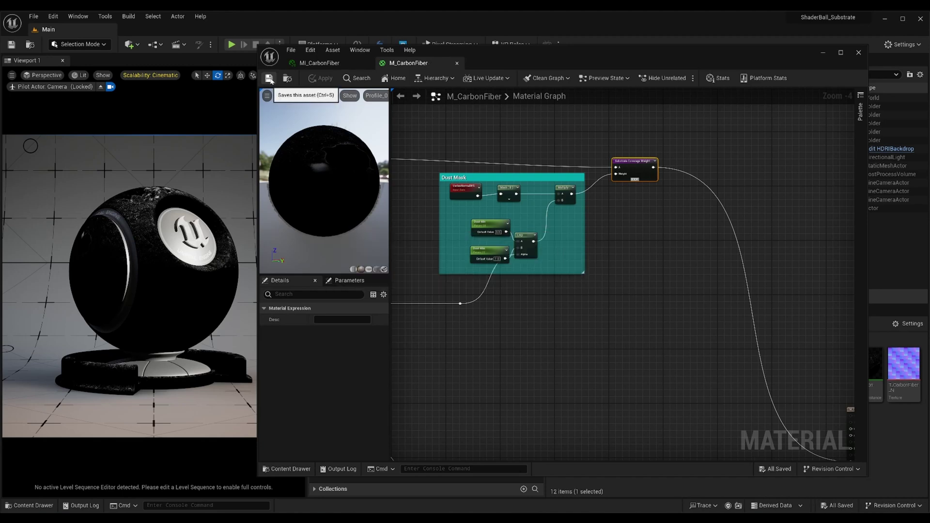
- Add a new Substrate Vertical Layer with the Coverage Weight output feeding its Top input
scroll(611, 273, down, 1)
scroll(611, 273, down, 1)
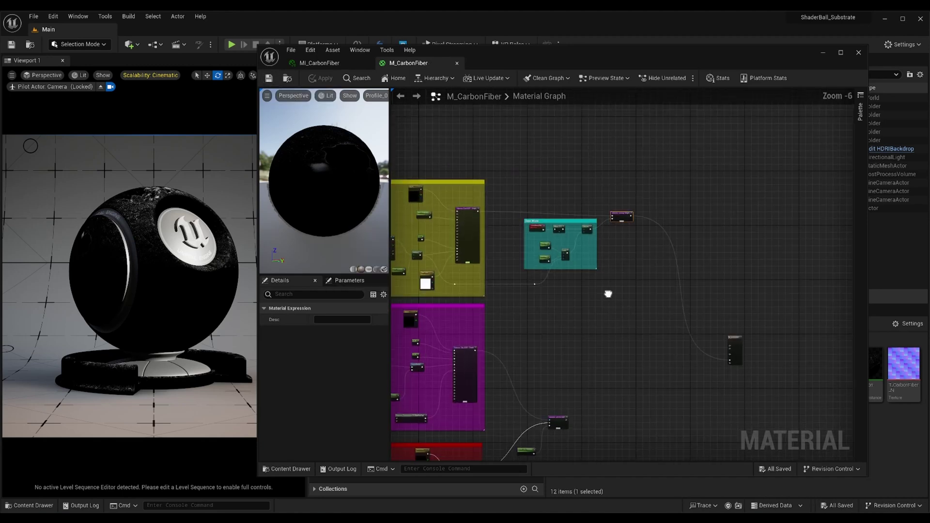
right_drag(608, 295, 598, 245)
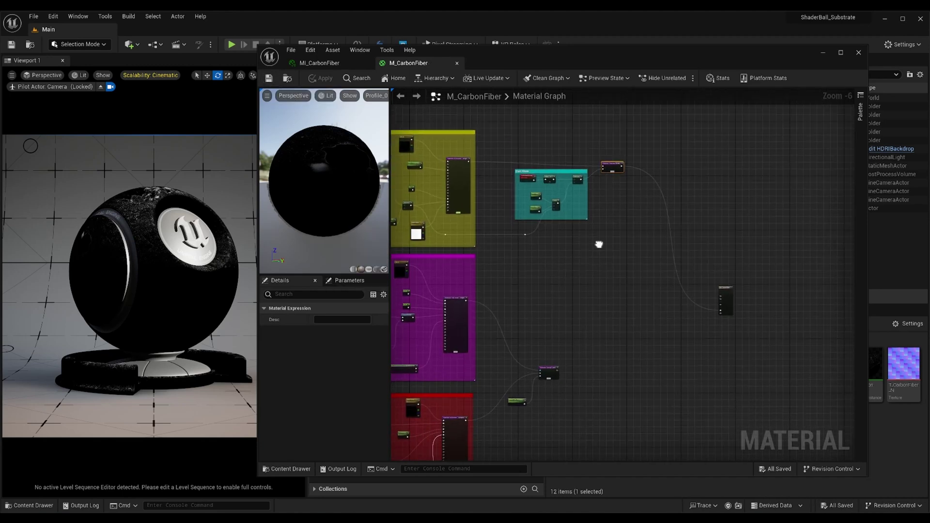
right_click(644, 234)
text(subs)
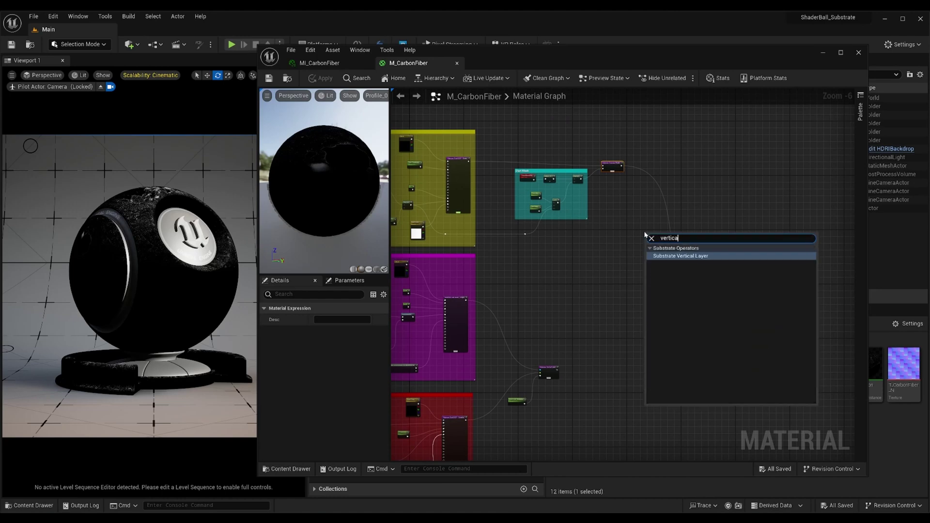
key(Escape)
scroll(639, 203, up, 2)
scroll(638, 196, up, 1)
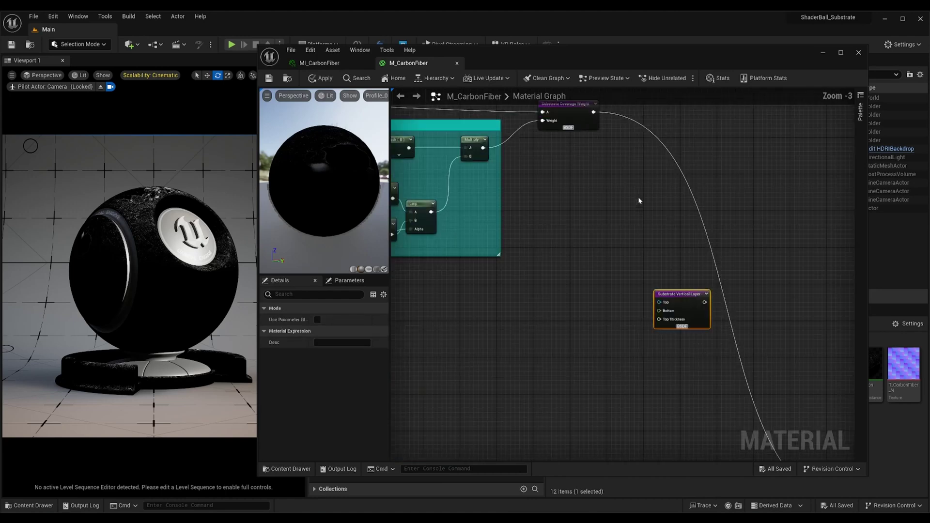
drag(594, 112, 660, 308)
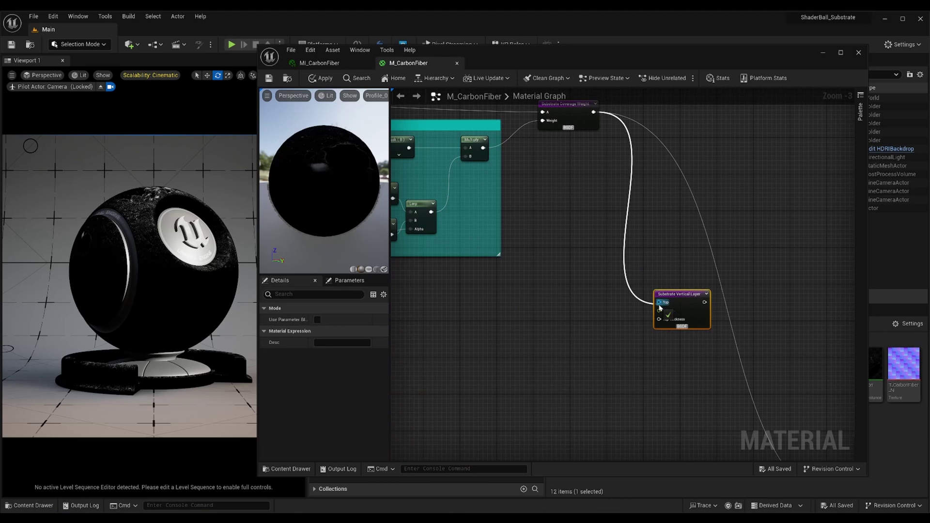
- Feed the lower vertical layer into the new layer's Bottom and connect it to Front Material
scroll(608, 321, down, 2)
scroll(595, 274, down, 1)
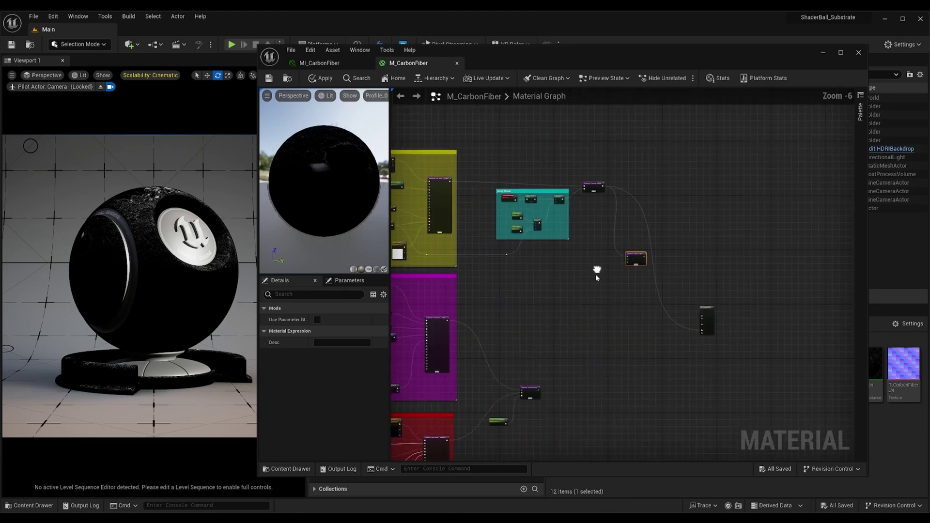
scroll(559, 363, up, 2)
drag(510, 429, 691, 170)
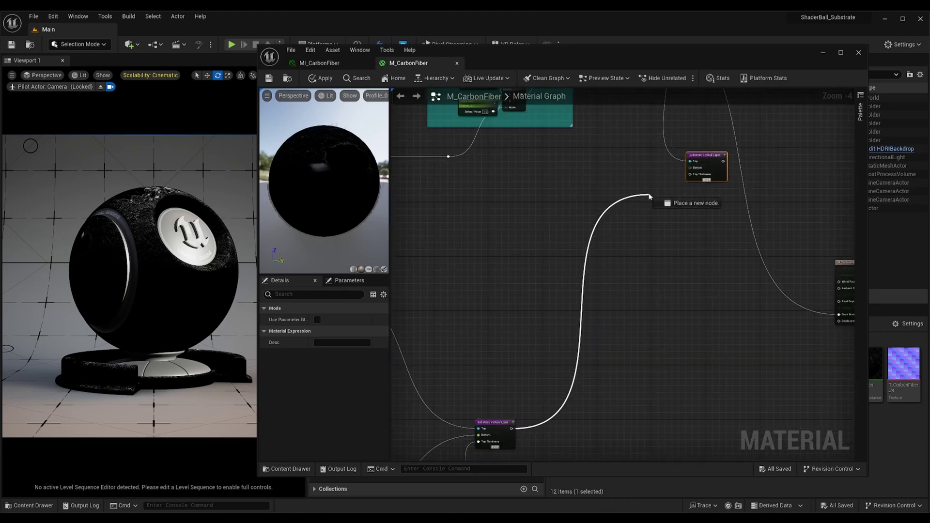
right_drag(649, 251, 596, 243)
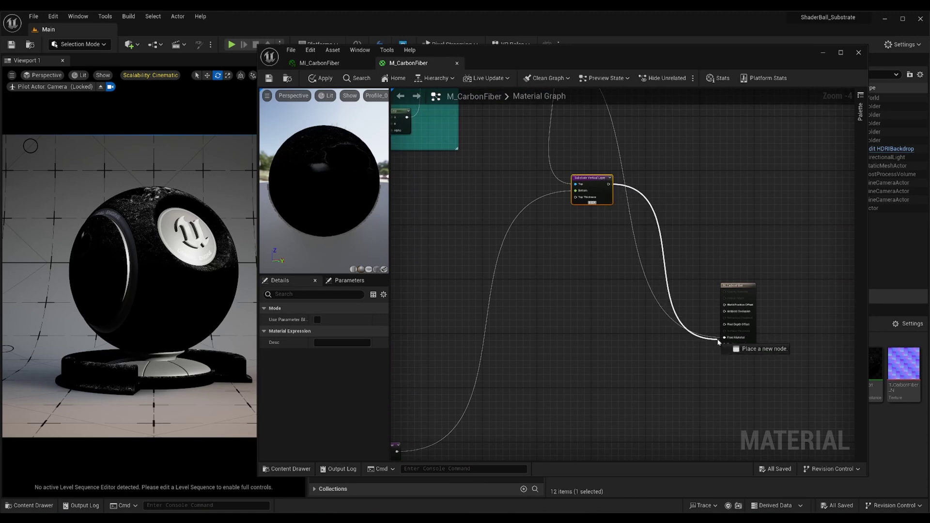
drag(607, 184, 724, 337)
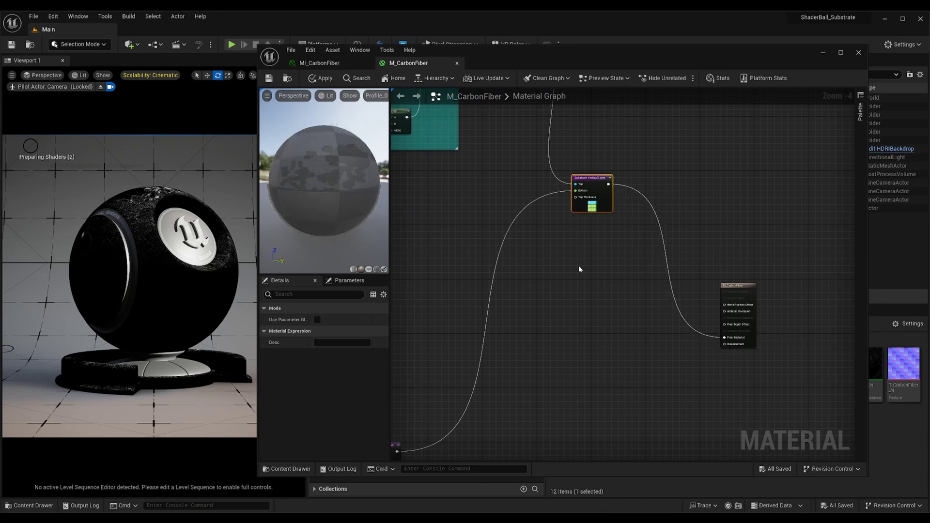
- Apply the changes, check the shaderball in the level view, and save M_CarbonFiber
click(324, 80)
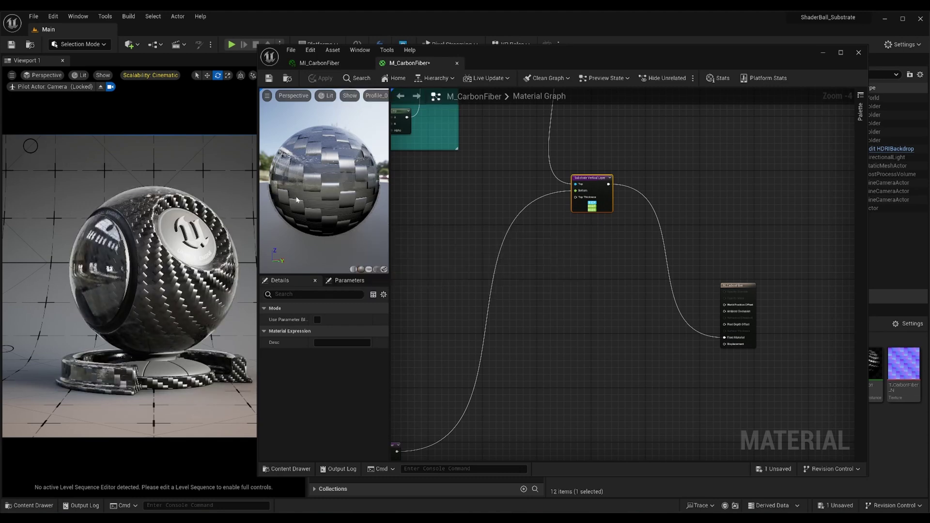
click(101, 88)
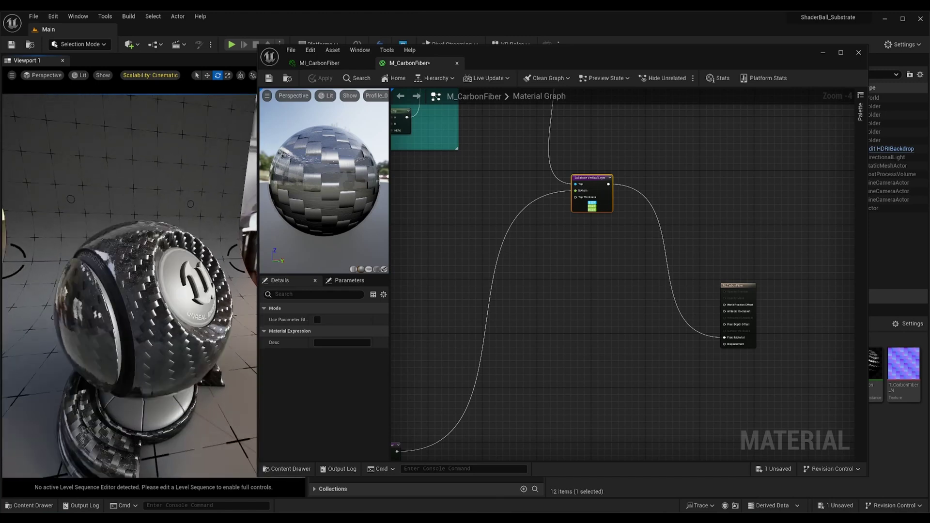
right_drag(453, 230, 536, 250)
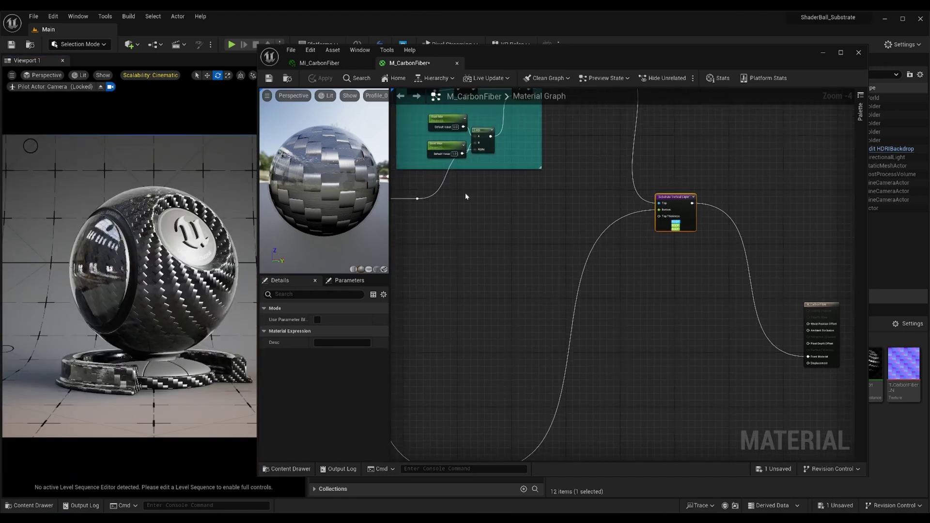
click(271, 81)
- Darken the Metal Color in the MI_CarbonFiber instance
click(321, 63)
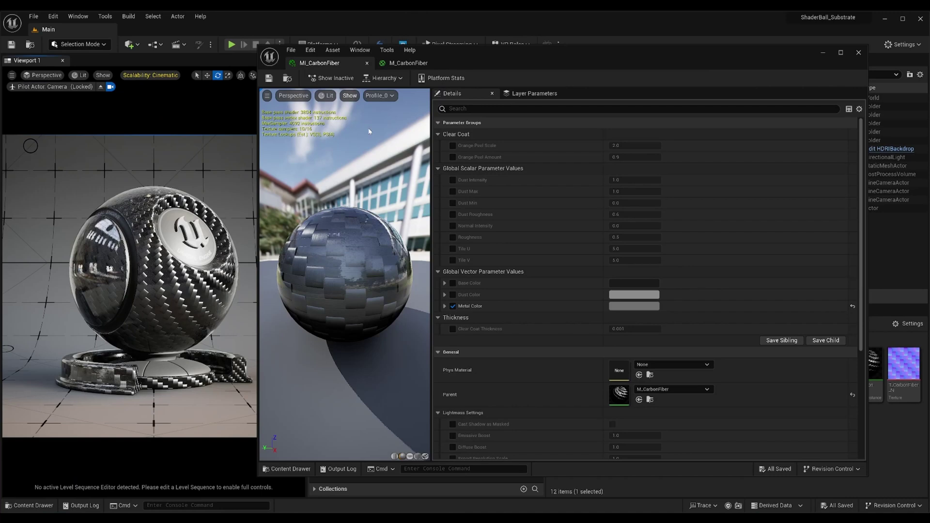
click(616, 306)
click(744, 499)
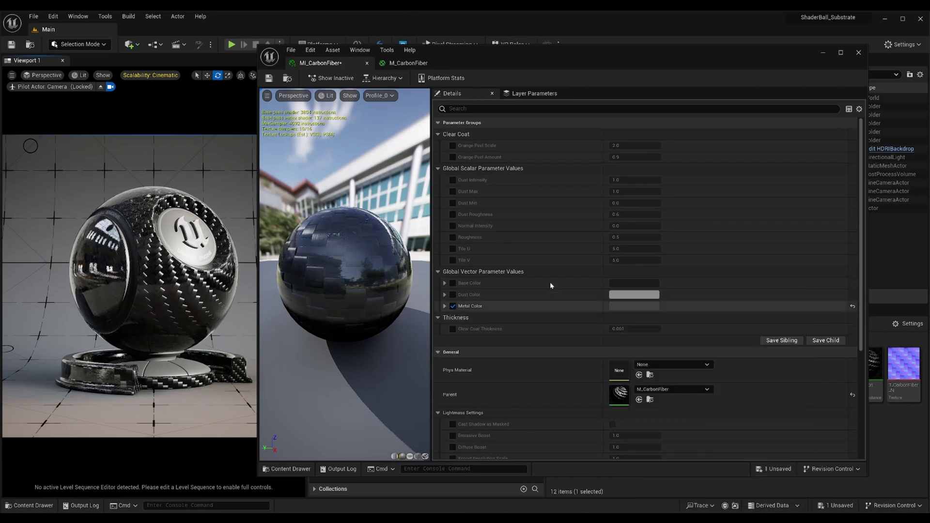
click(408, 63)
- Plug a constant value node into the dust Vertical Layer's Top Thickness input
mouse_move(627, 267)
right_down()
mouse_move(685, 276)
mouse_move(679, 224)
mouse_move(599, 226)
right_up()
scroll(680, 224, up, 3)
right_click(580, 246)
key(Escape)
click(591, 254)
drag(609, 255, 648, 204)
- Convert the constant into a Dust Thickness scalar parameter (default 1.0) and apply
right_click(587, 254)
click(625, 327)
text(Th)
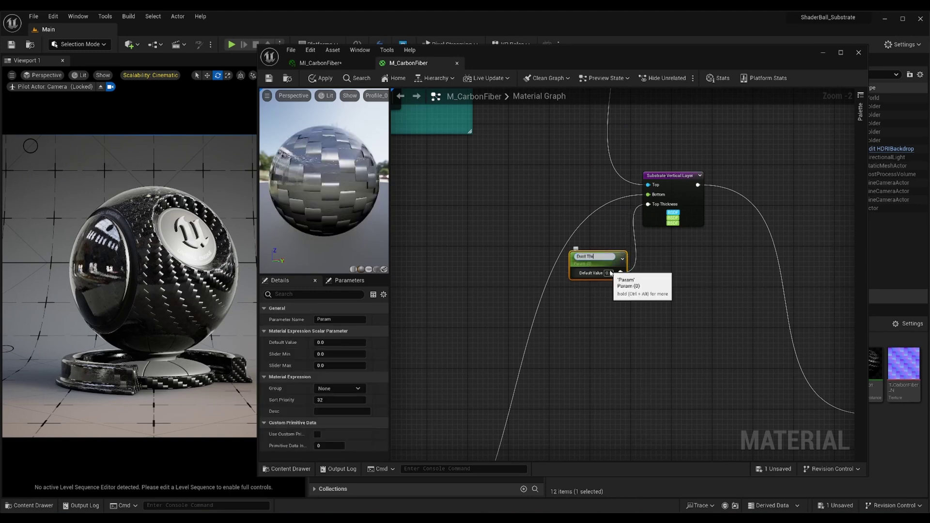
text(s)
key(Return)
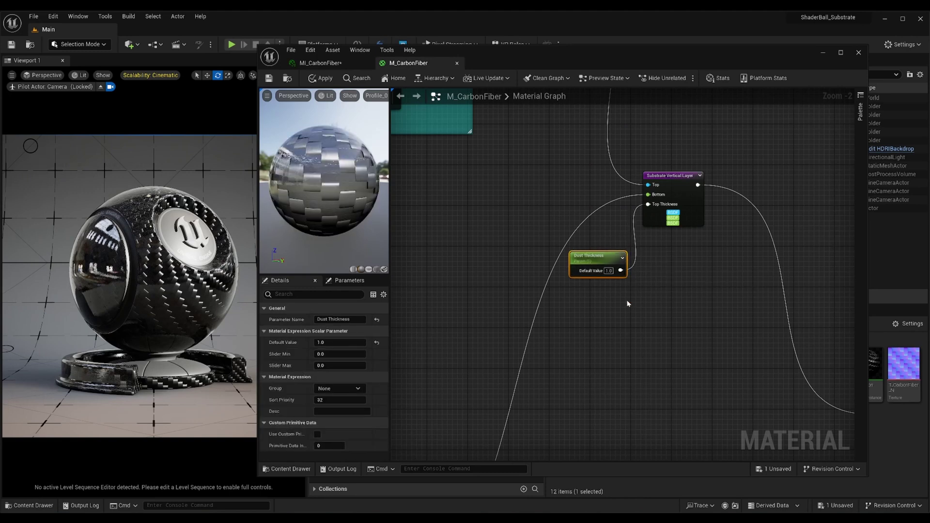
click(319, 81)
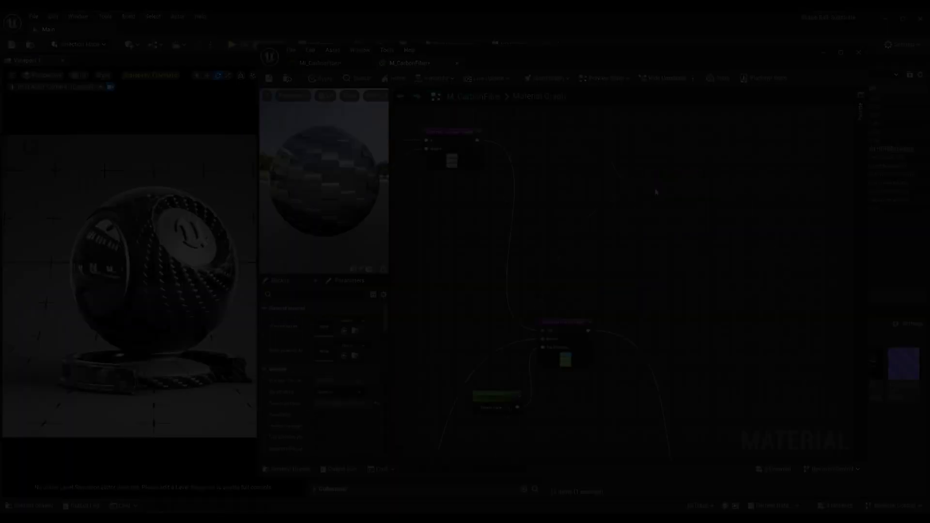
text(switch)
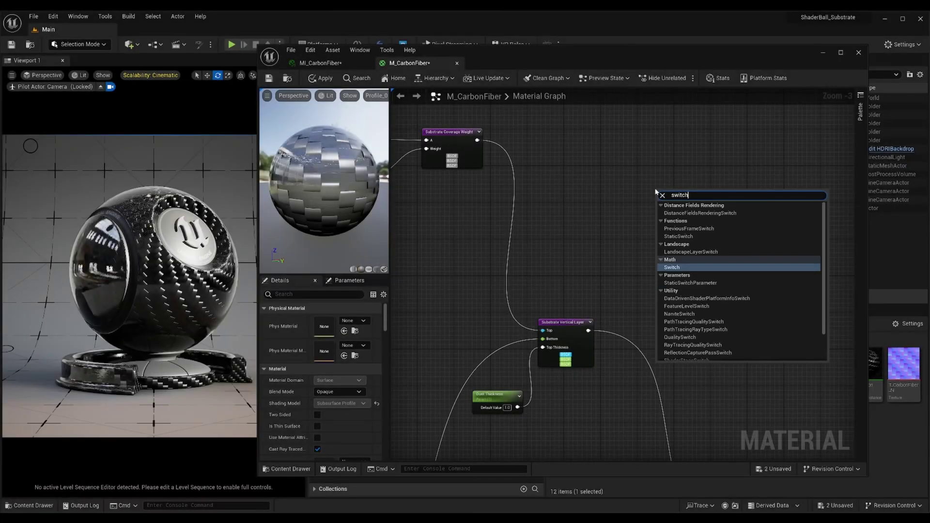
- Add a static switch parameter named Dust? with the dusty layer stack feeding its True input
click(694, 283)
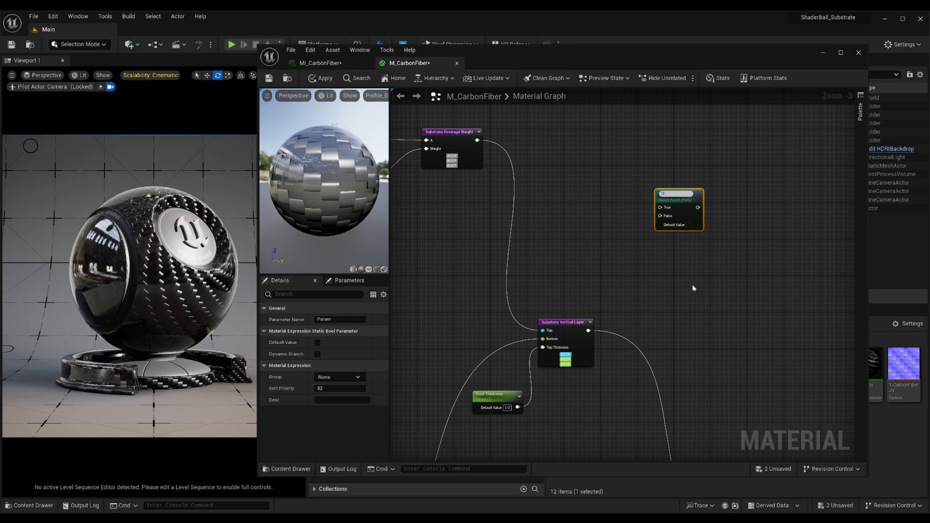
text(ust?)
key(Return)
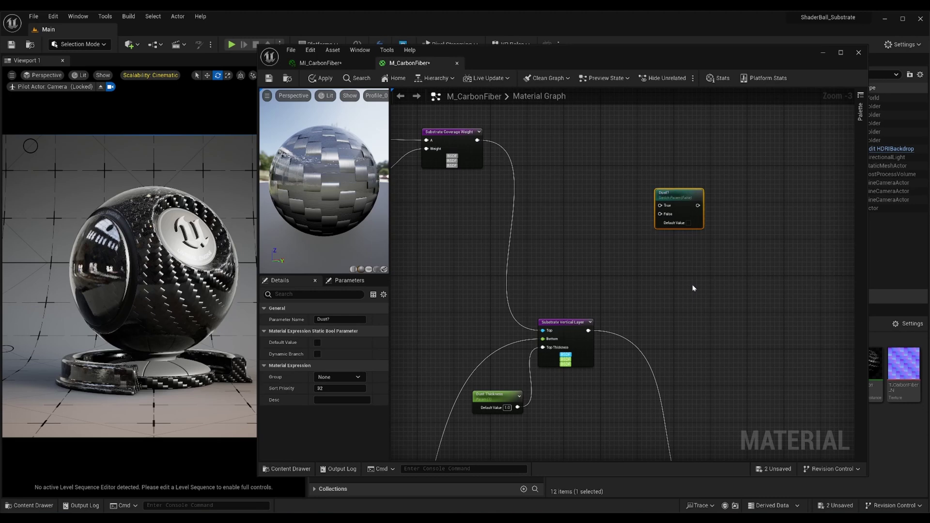
drag(587, 330, 659, 207)
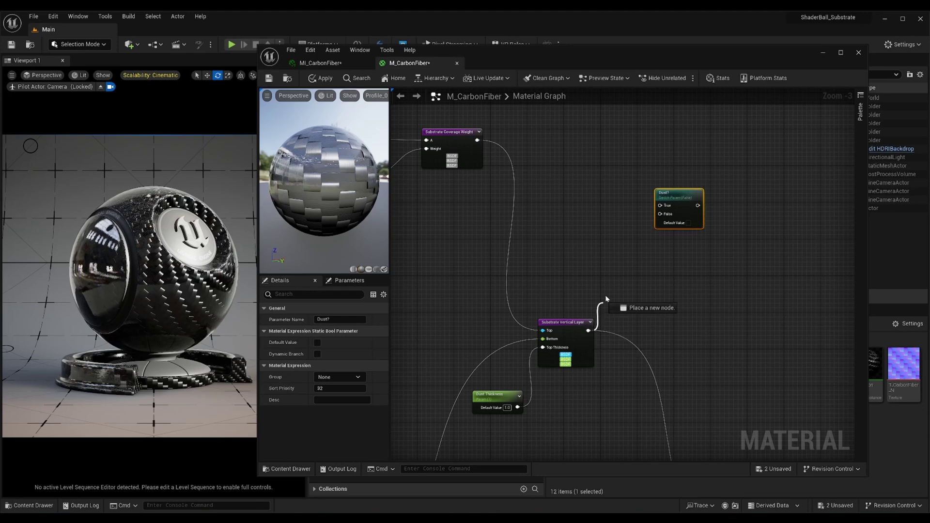
- Place the Dust? switch beside the output, wire the bare carbon layer into False, and apply
scroll(658, 222, down, 1)
scroll(665, 220, down, 1)
right_drag(666, 220, 658, 153)
drag(658, 153, 645, 290)
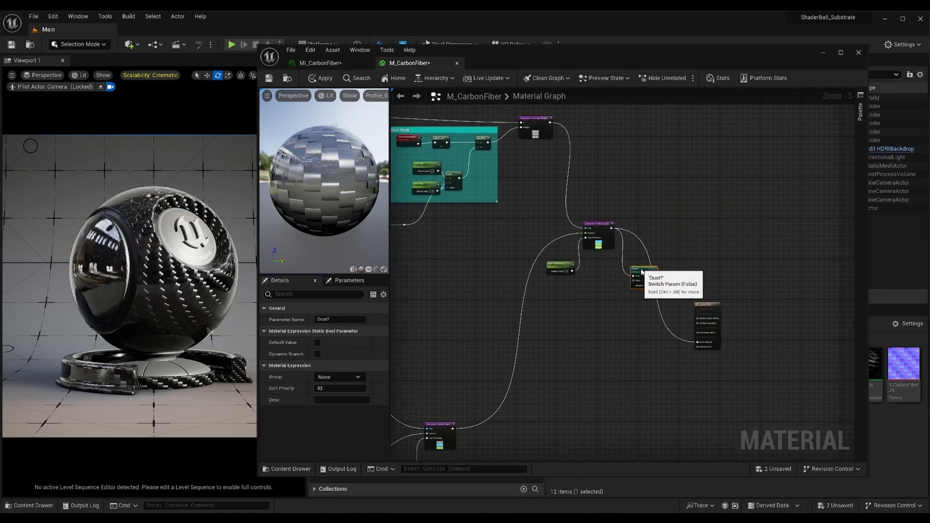
right_drag(581, 344, 634, 301)
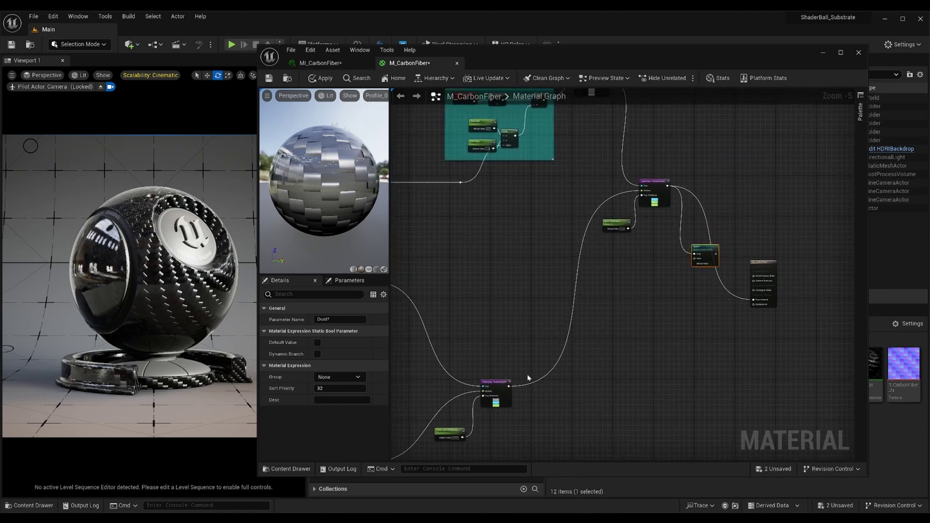
mouse_move(508, 386)
mouse_down()
mouse_move(696, 261)
mouse_move(754, 302)
mouse_up()
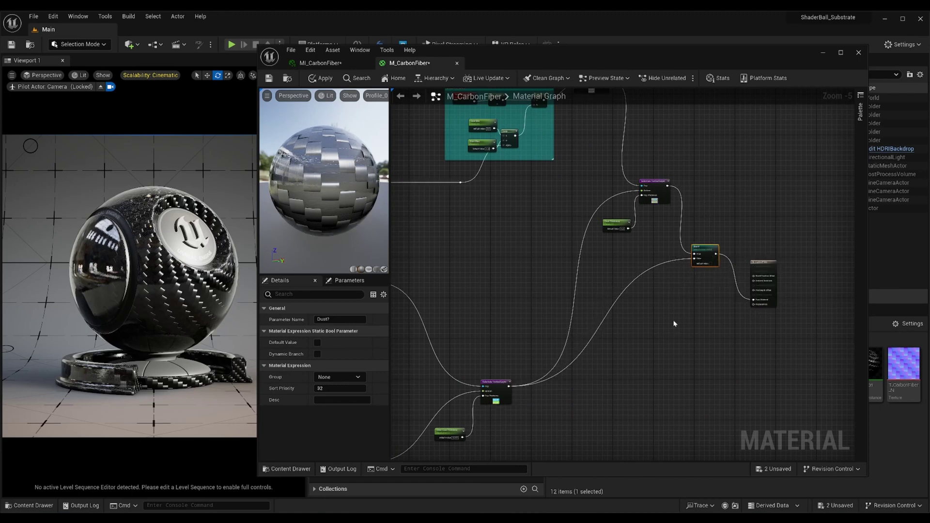
click(321, 78)
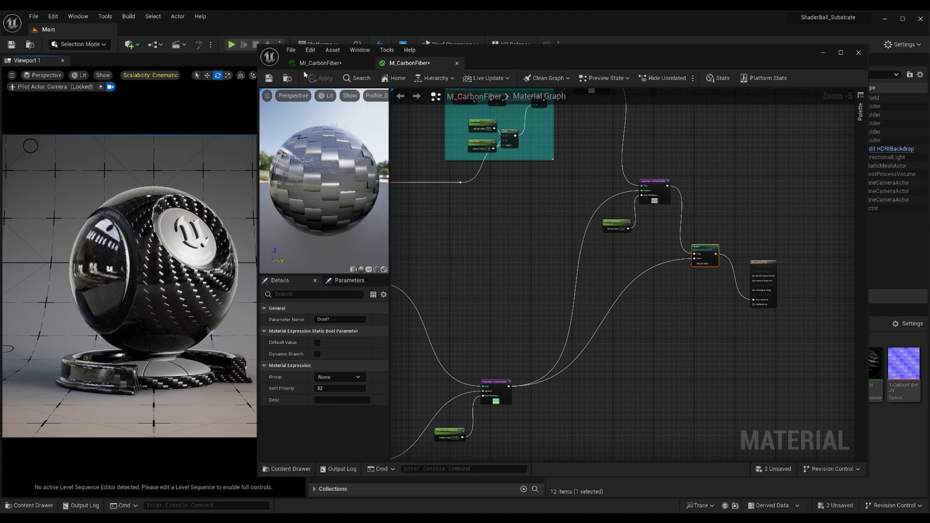
- Enable Dust? on MI_CarbonFiber and set the Dust Color to yellow
click(320, 62)
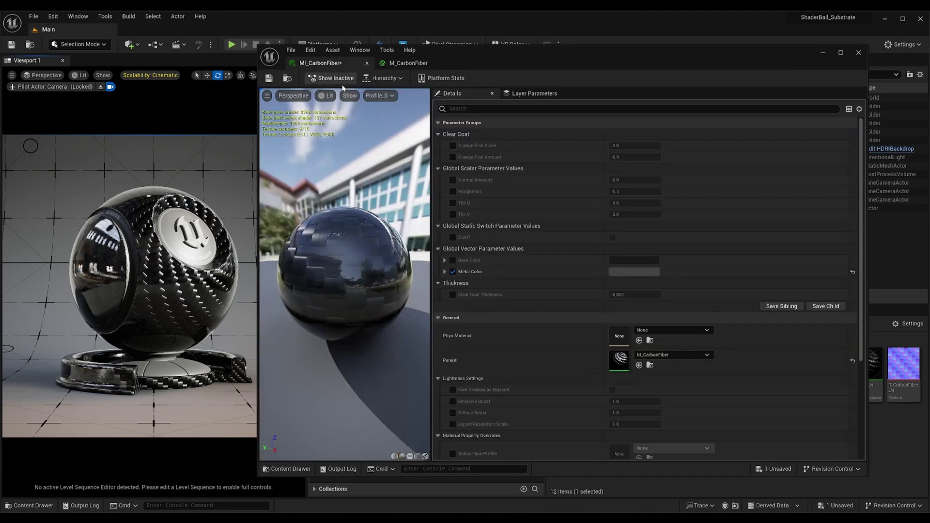
click(612, 238)
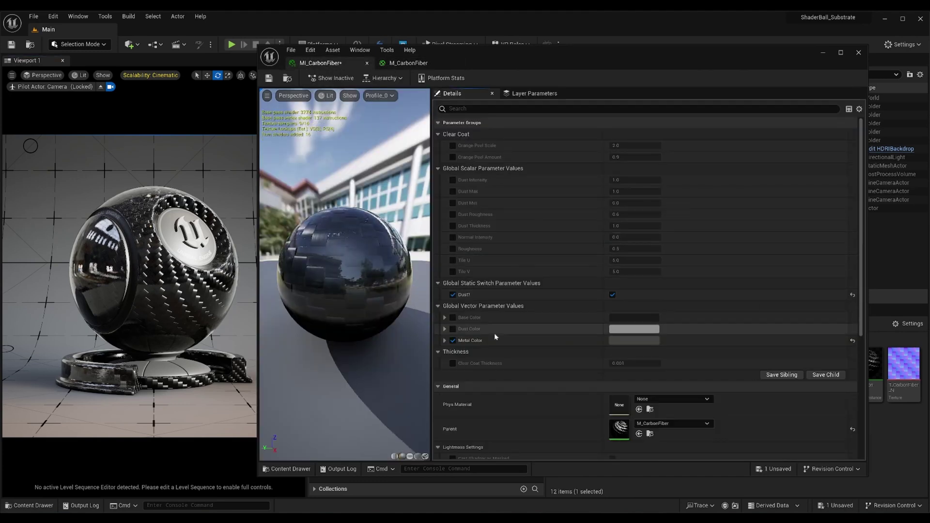
click(452, 329)
click(611, 329)
click(686, 393)
click(735, 500)
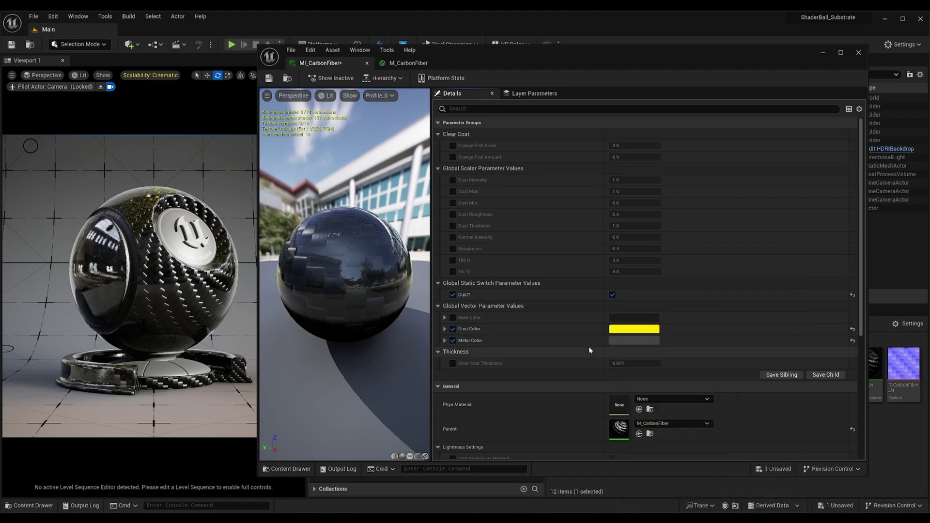
- Override and raise Dust Intensity to about 2.8, plus Dust Max and Dust Min, and enable Roughness override
click(452, 180)
mouse_move(634, 180)
mouse_down()
mouse_move(658, 180)
mouse_move(651, 202)
mouse_up()
click(453, 191)
click(453, 203)
click(453, 248)
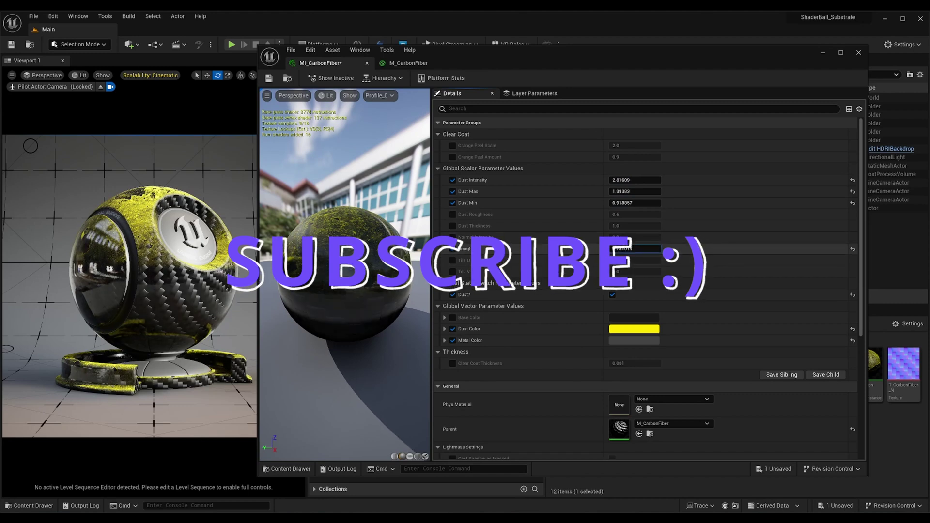